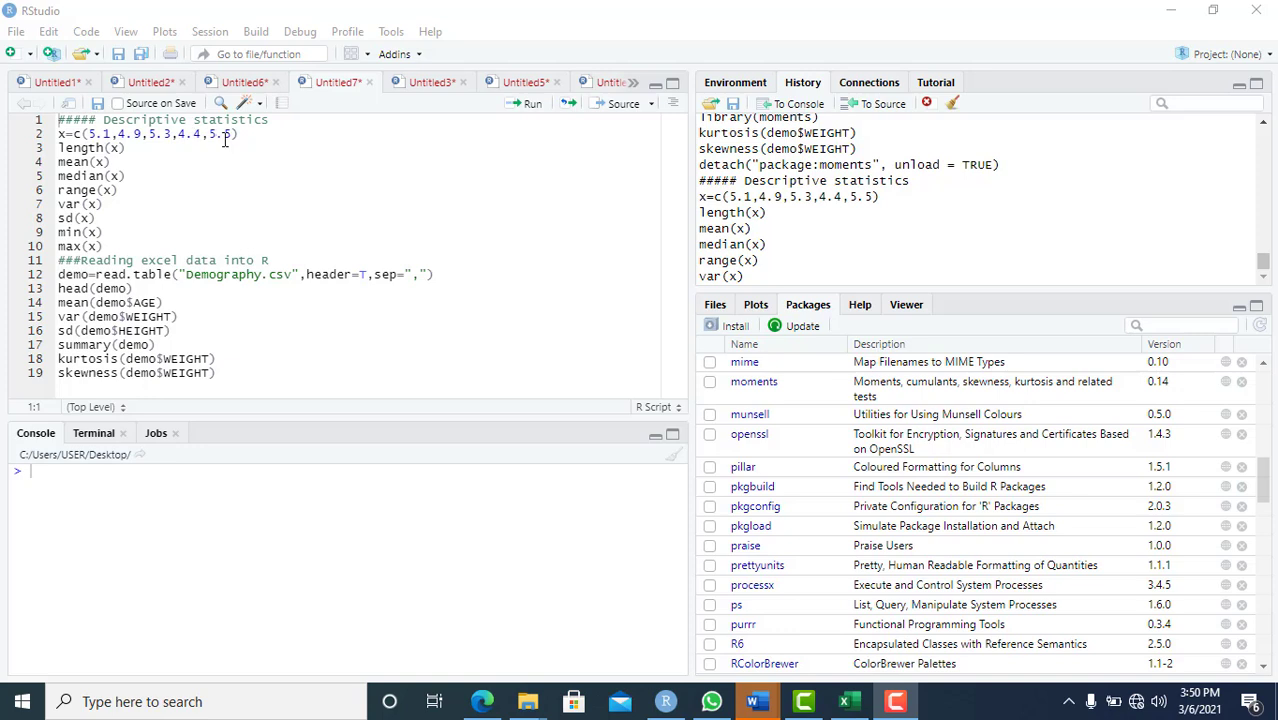
Step: Run script lines 1 to 10 one by one, defining x and computing its length, mean, median, range, variance, standard deviation, minimum and maximum
click(532, 106)
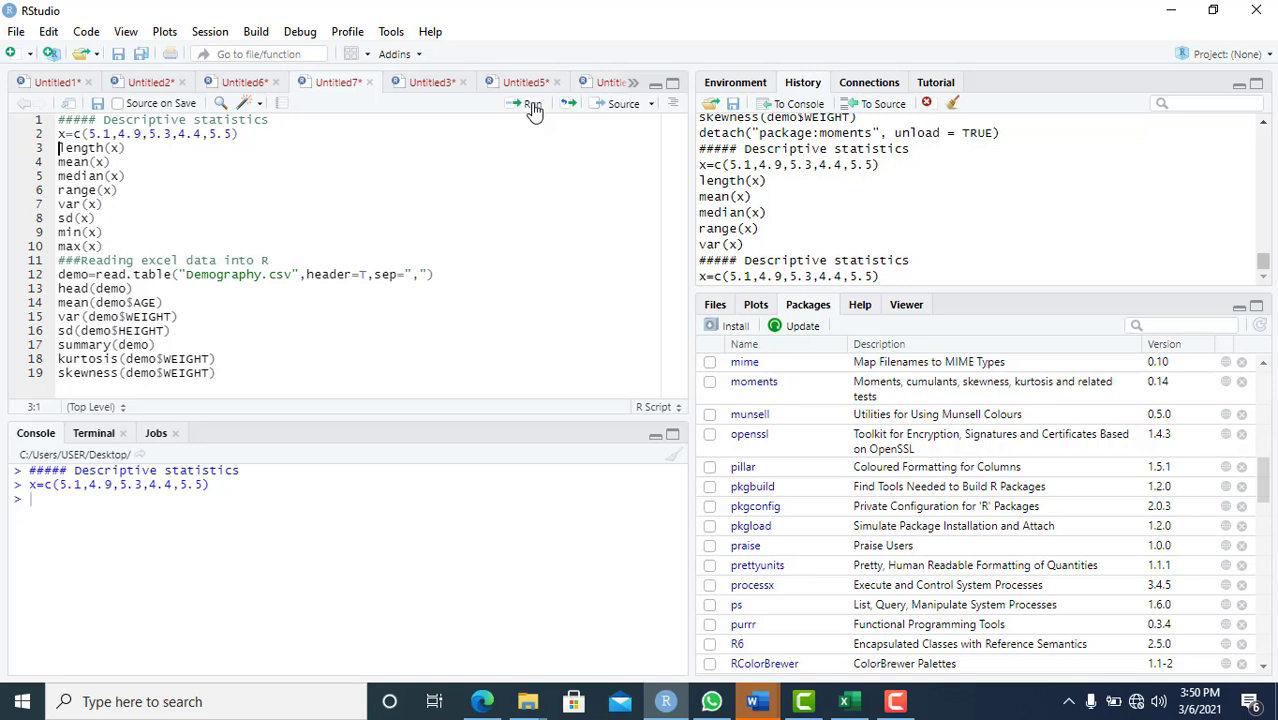
click(532, 106)
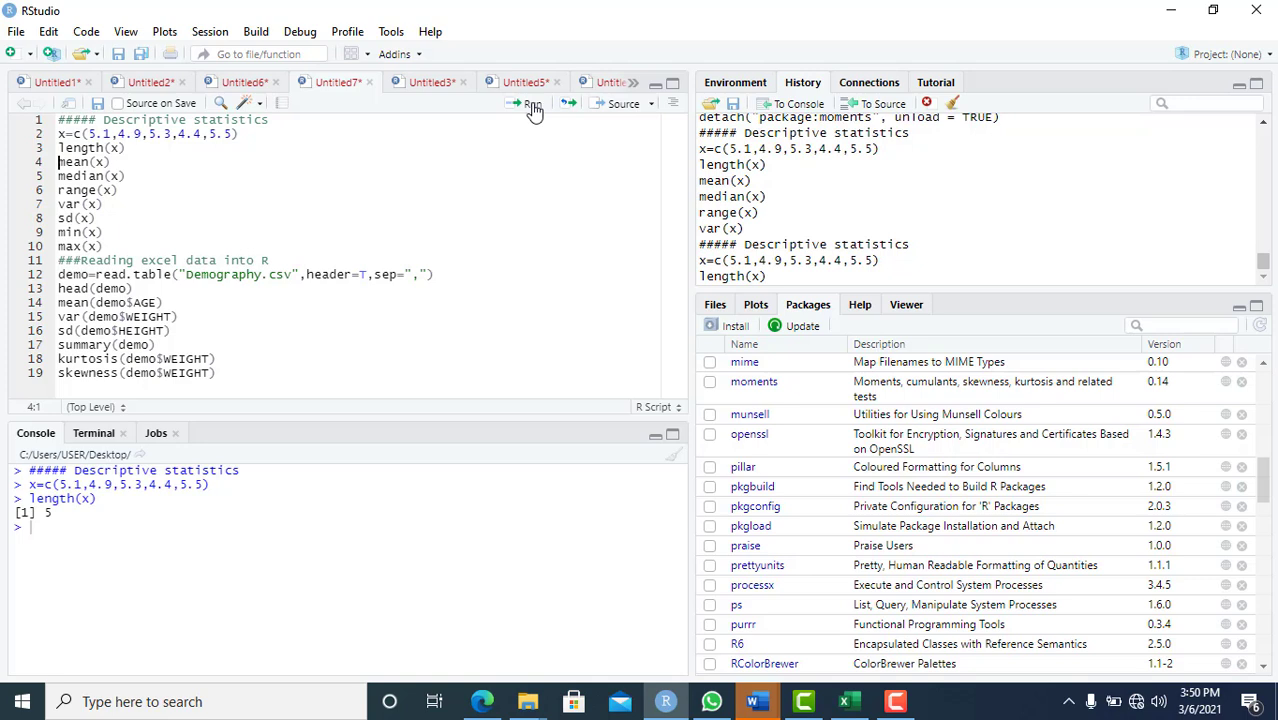
click(532, 106)
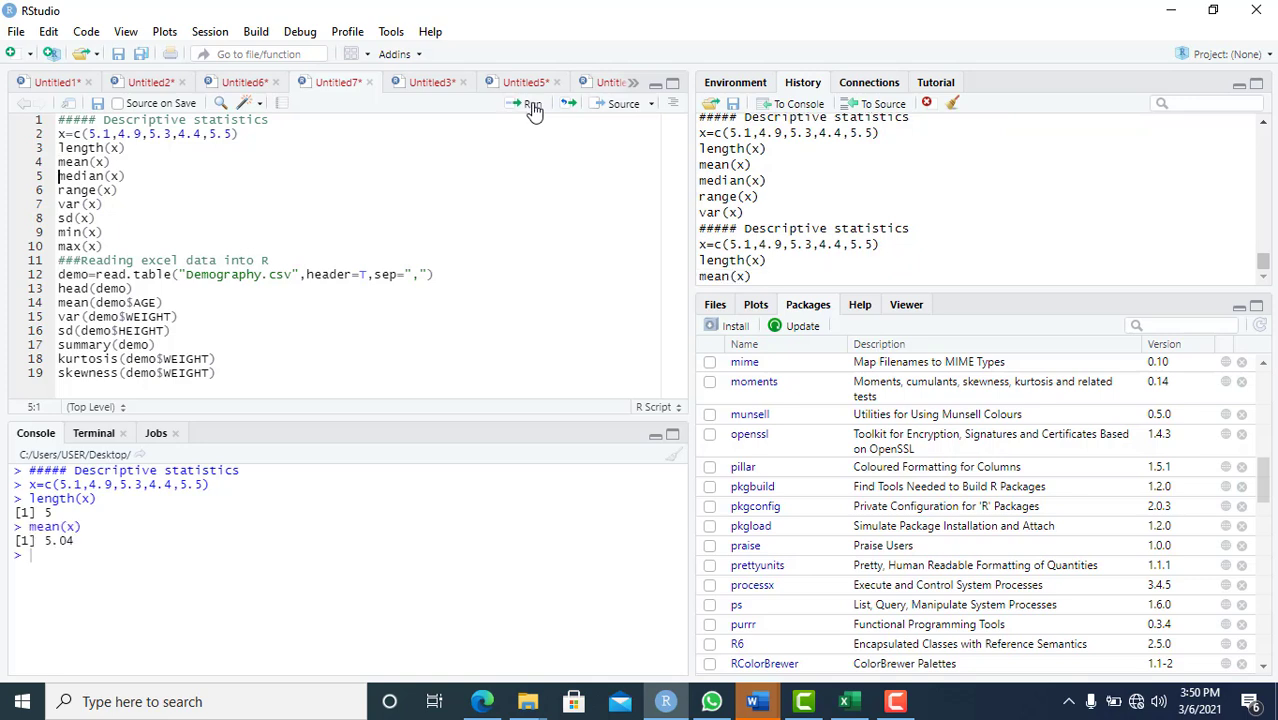
click(532, 106)
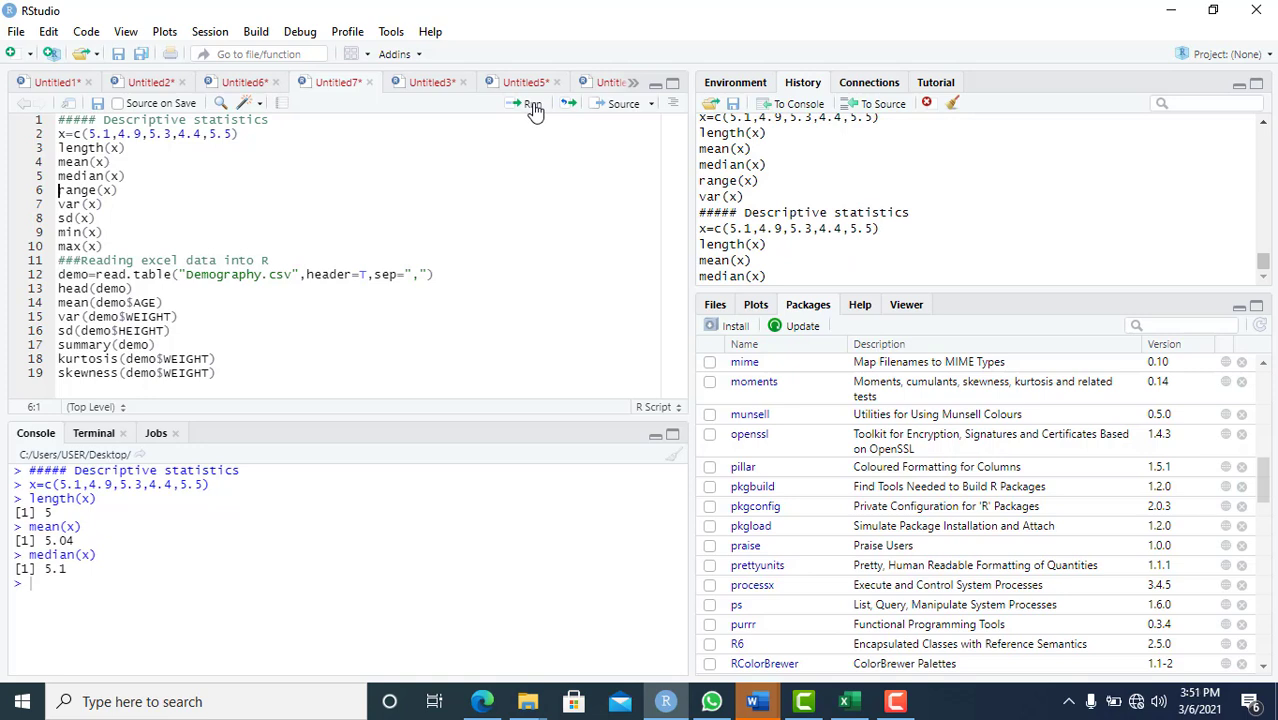
click(532, 106)
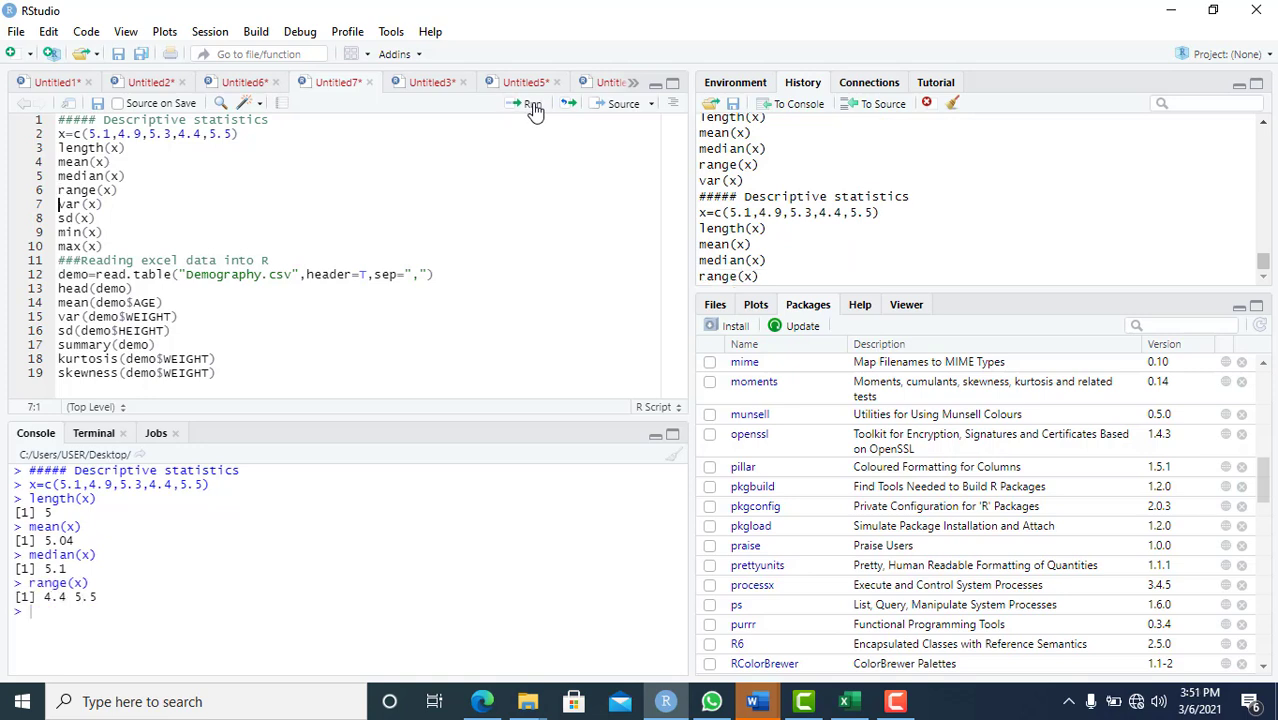
click(532, 106)
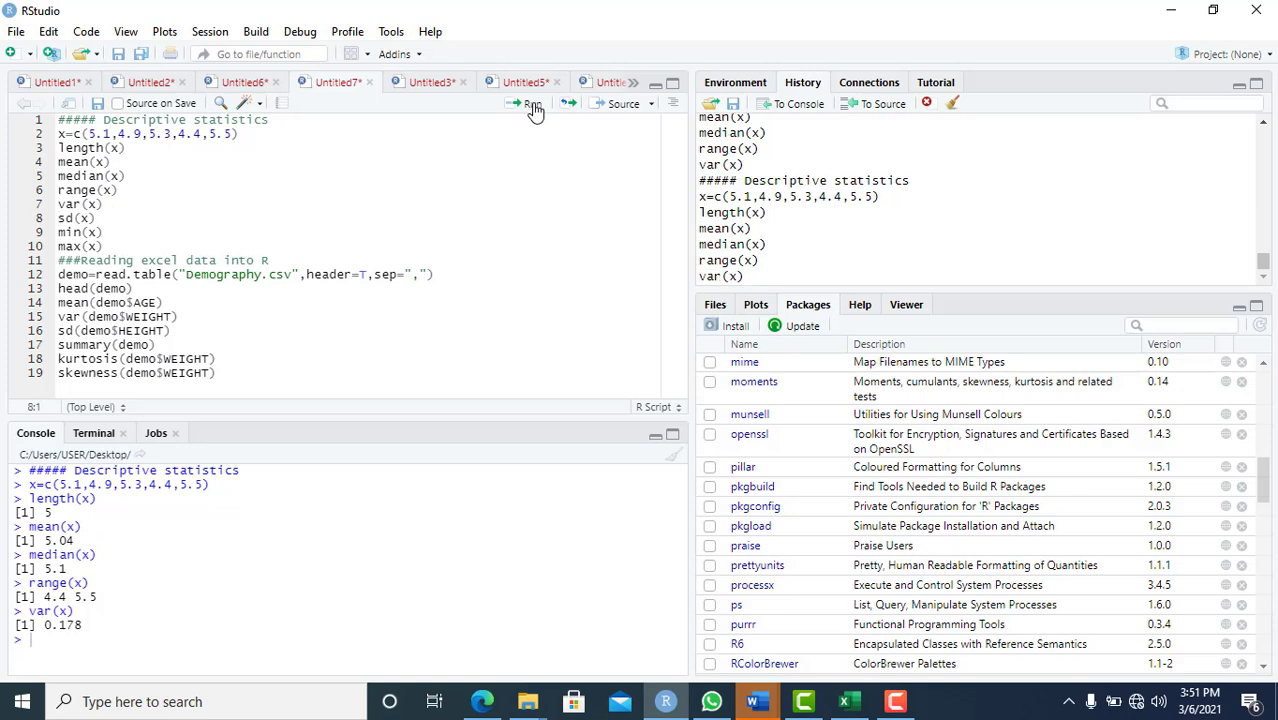
click(532, 106)
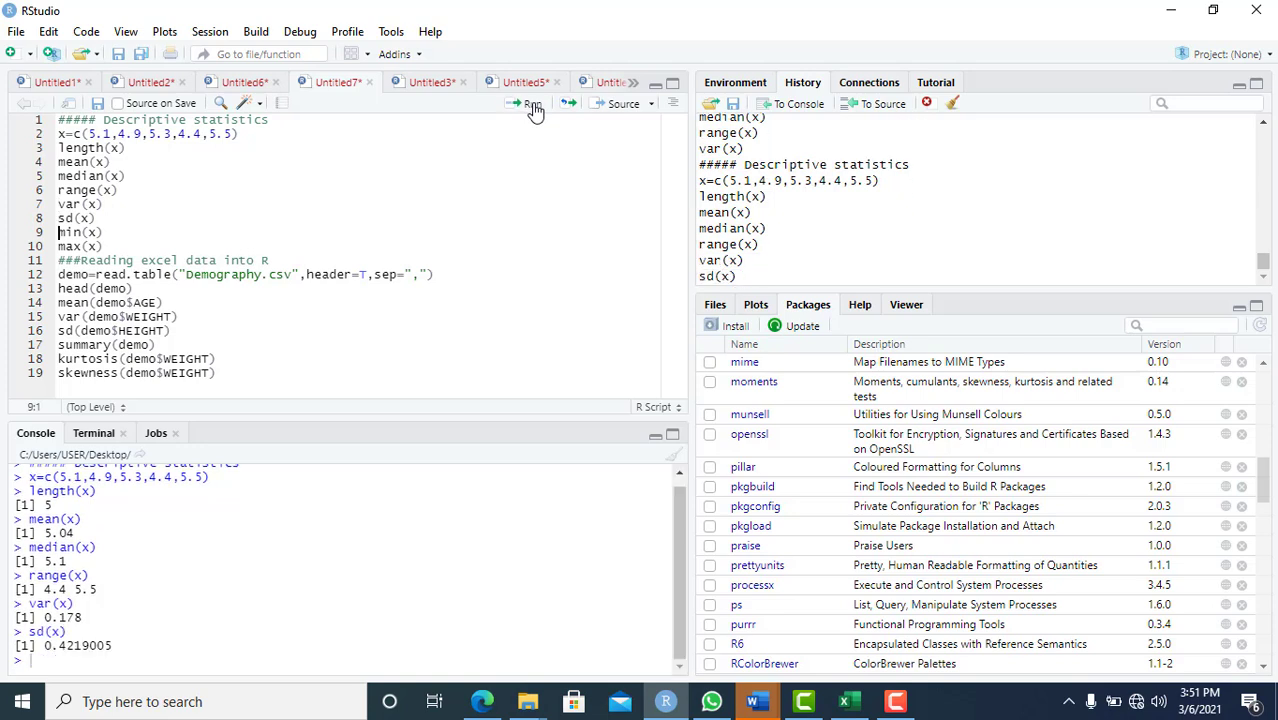
click(532, 106)
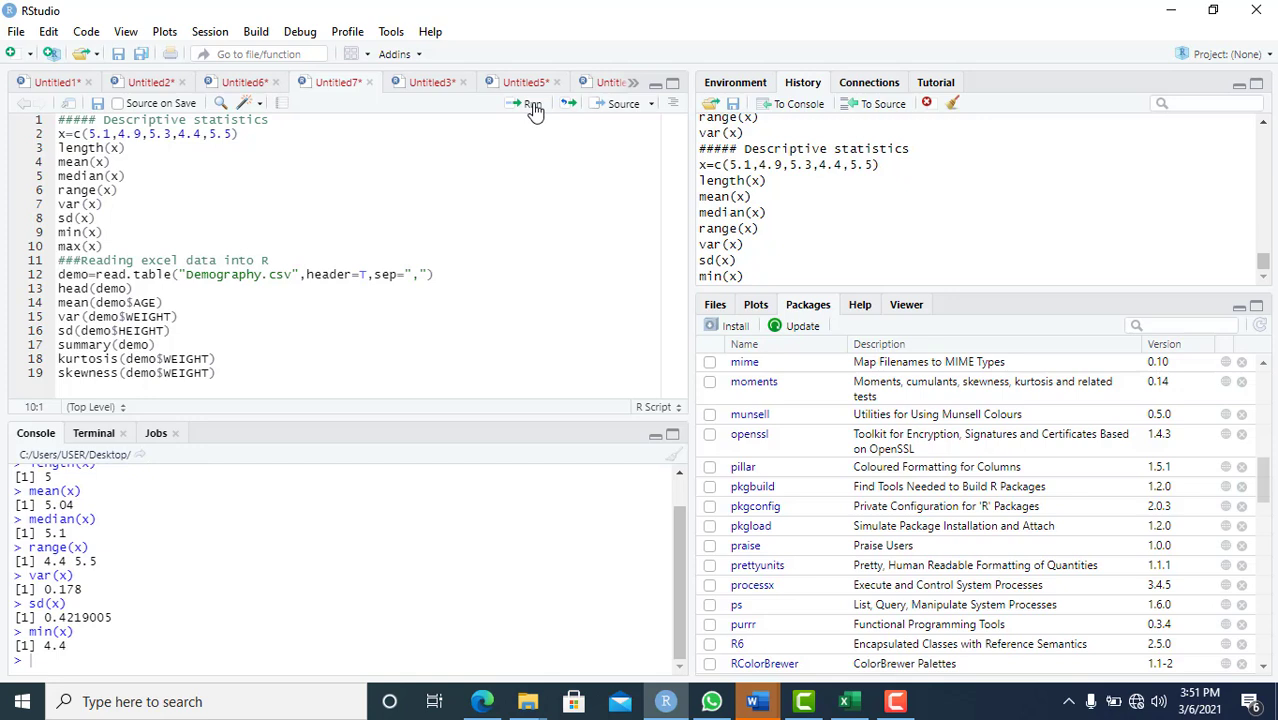
click(532, 106)
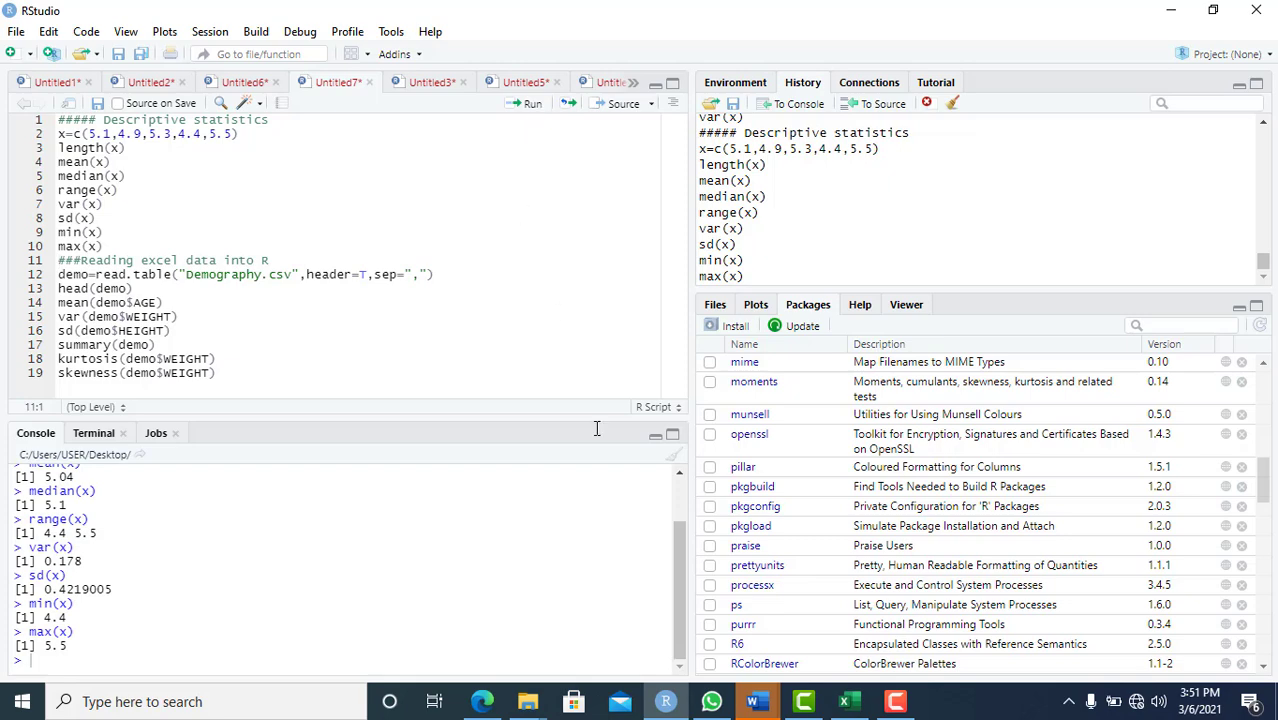
Step: Switch to Excel and save the Demography workbook to the Desktop as CSV (Comma delimited), replacing the existing file and keeping that format
click(843, 703)
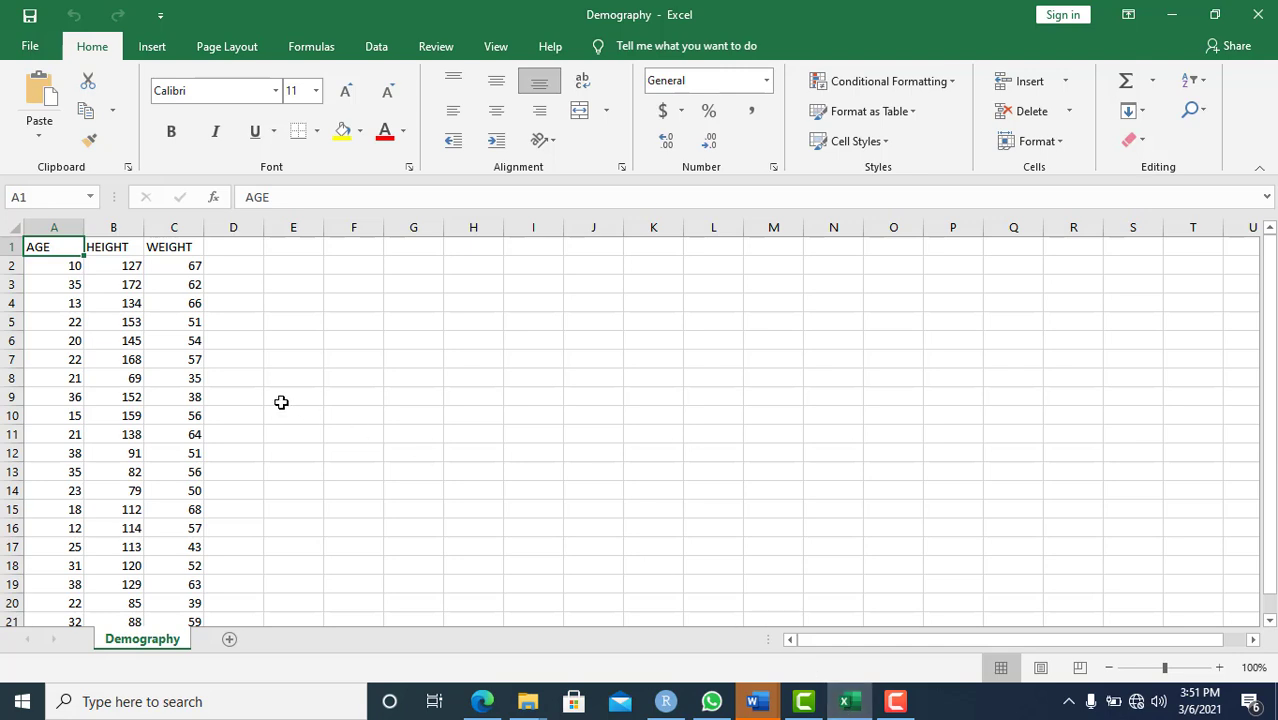
click(34, 45)
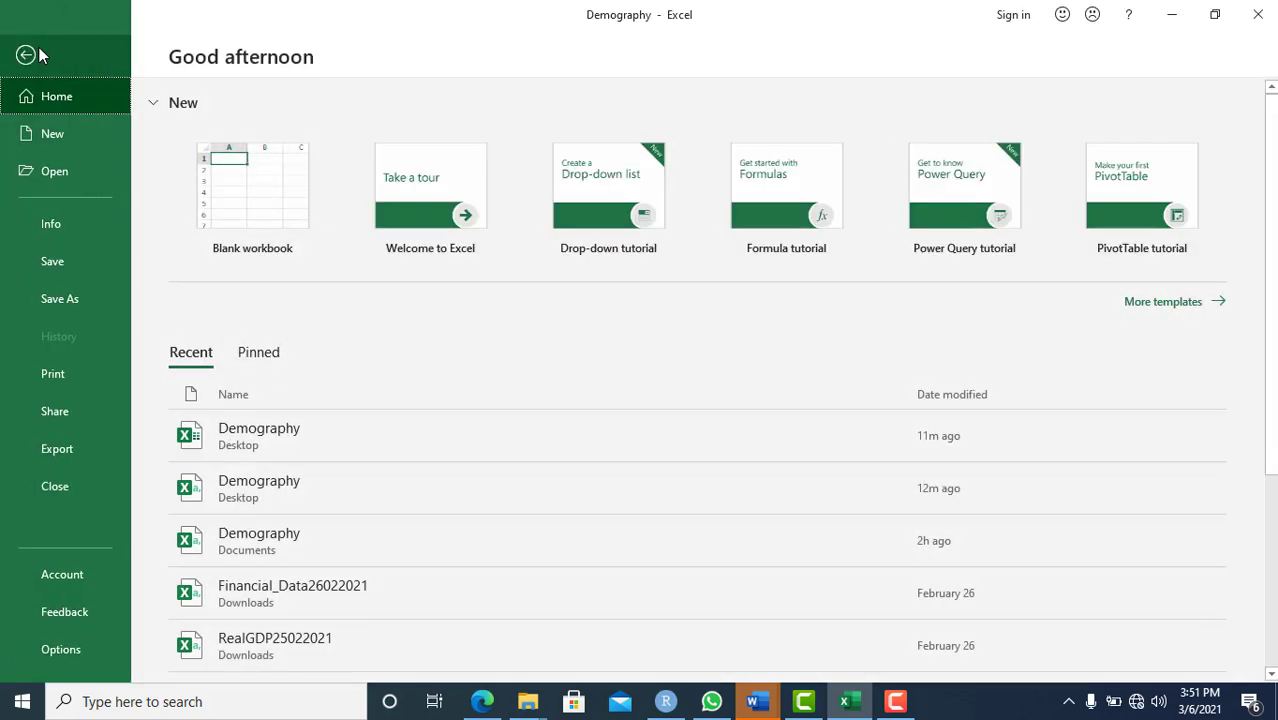
click(70, 302)
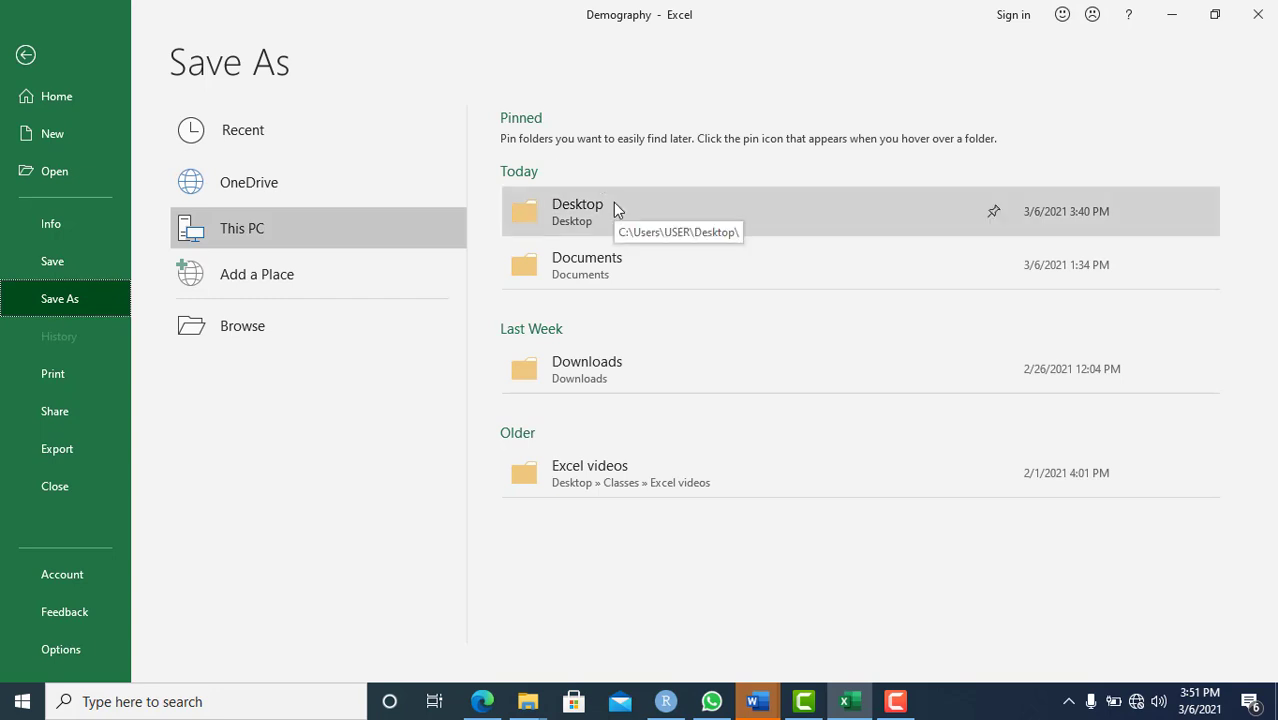
click(615, 205)
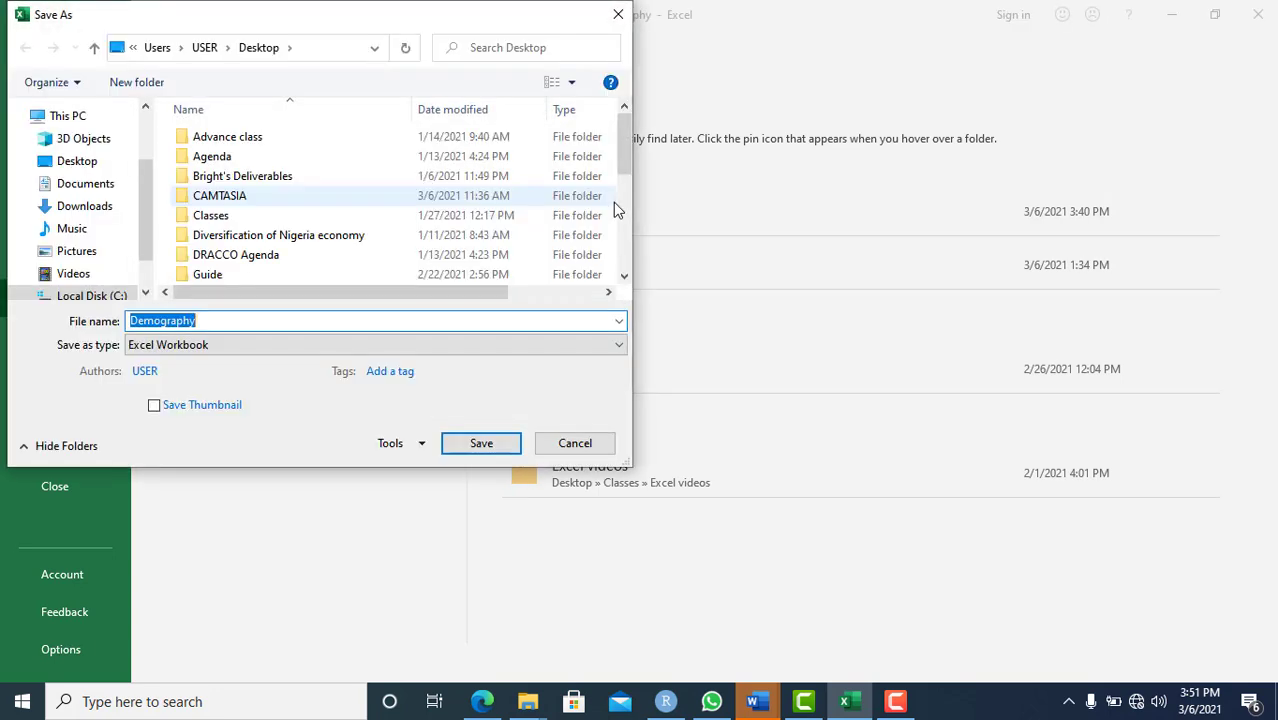
click(374, 318)
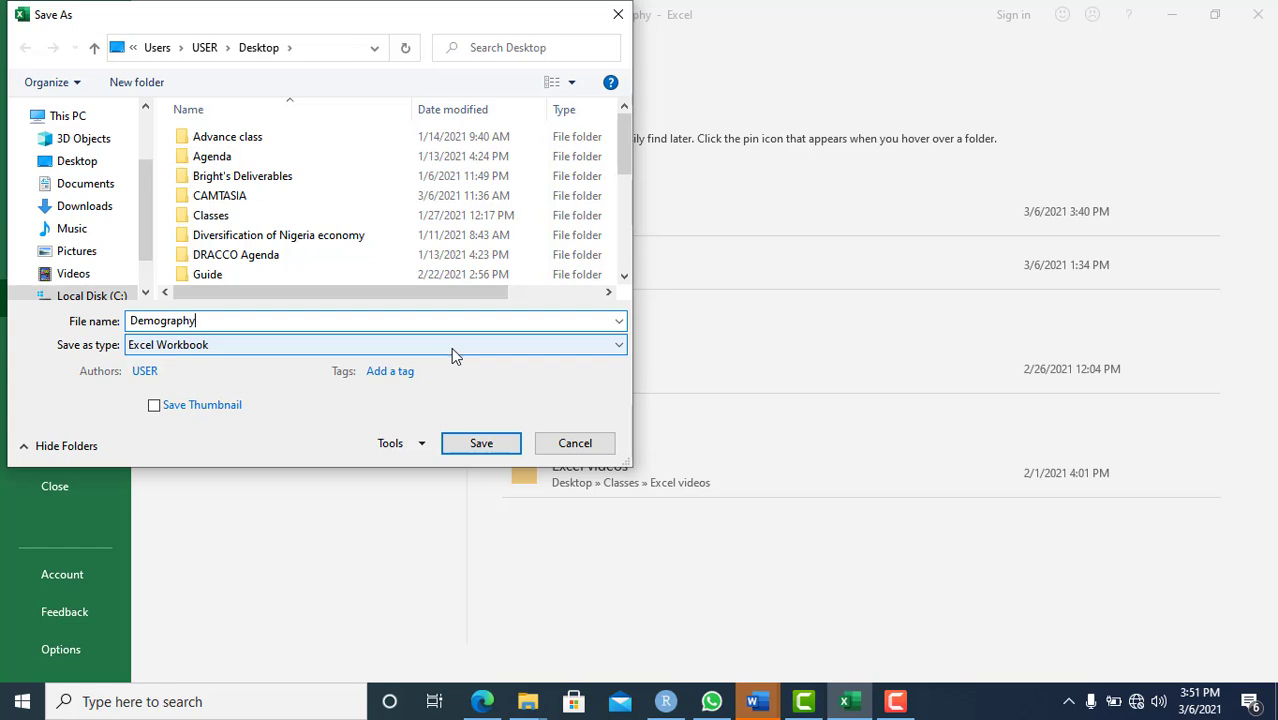
click(451, 347)
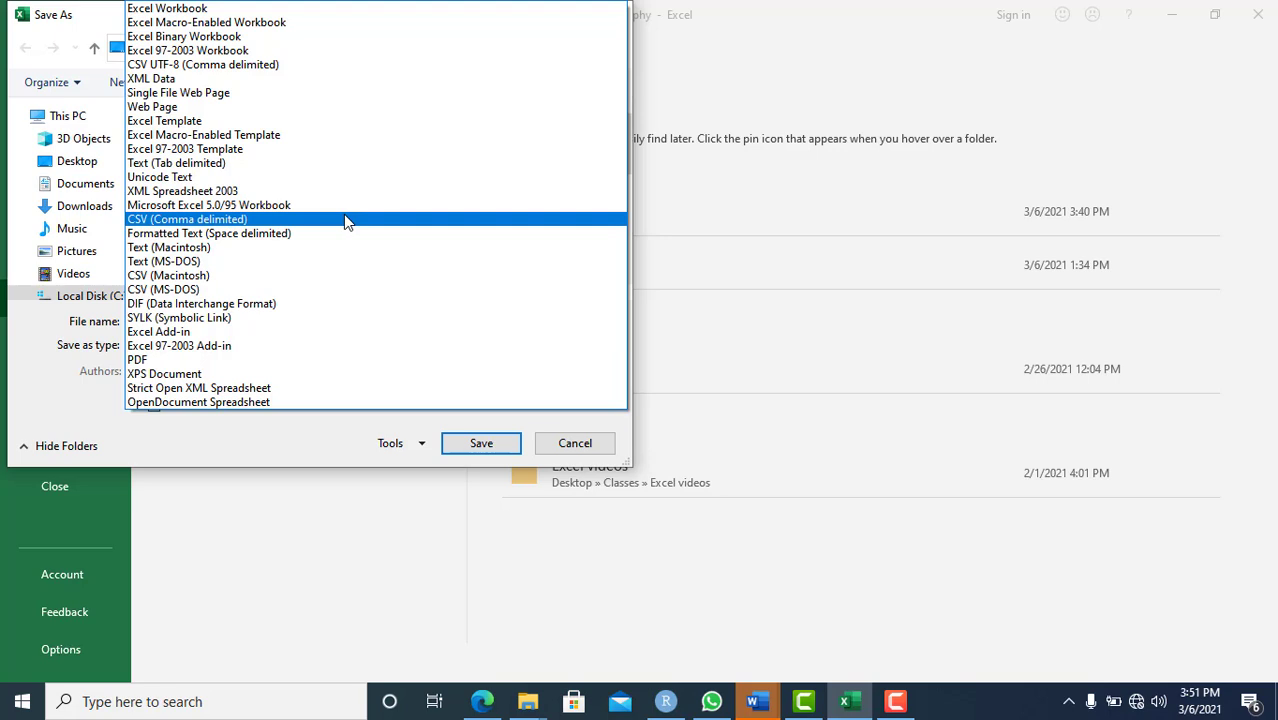
click(345, 221)
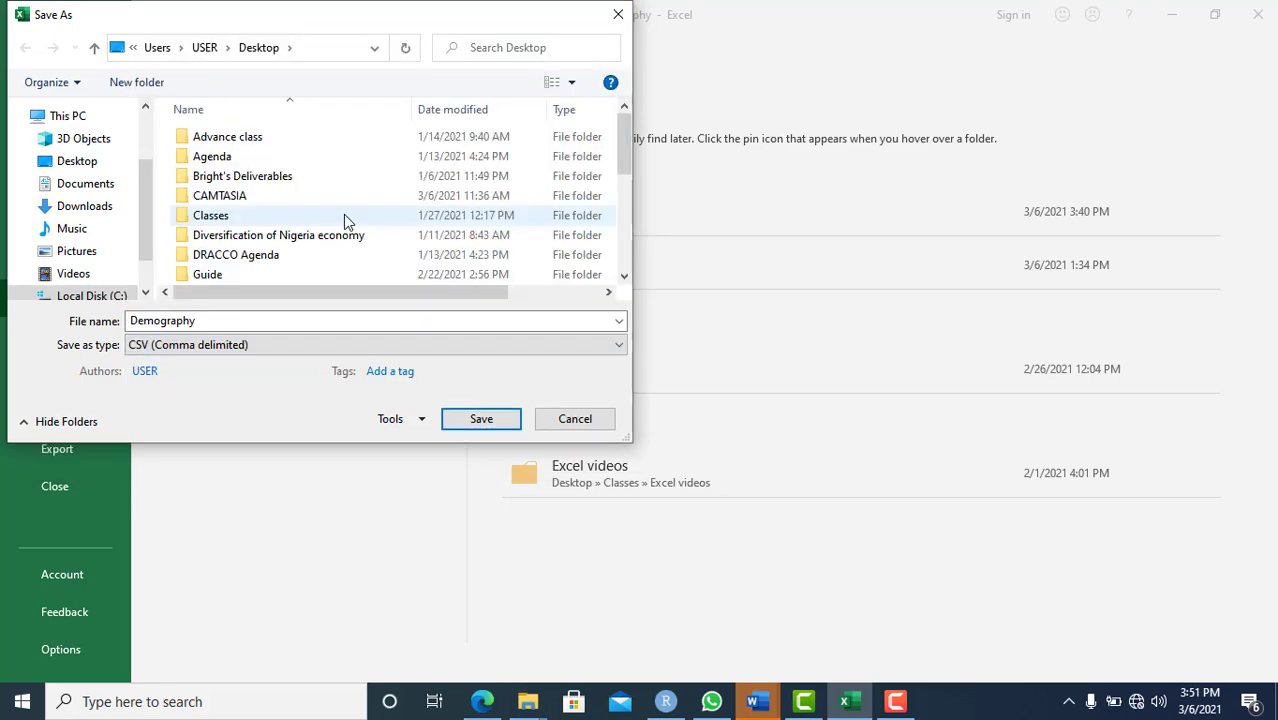
click(480, 420)
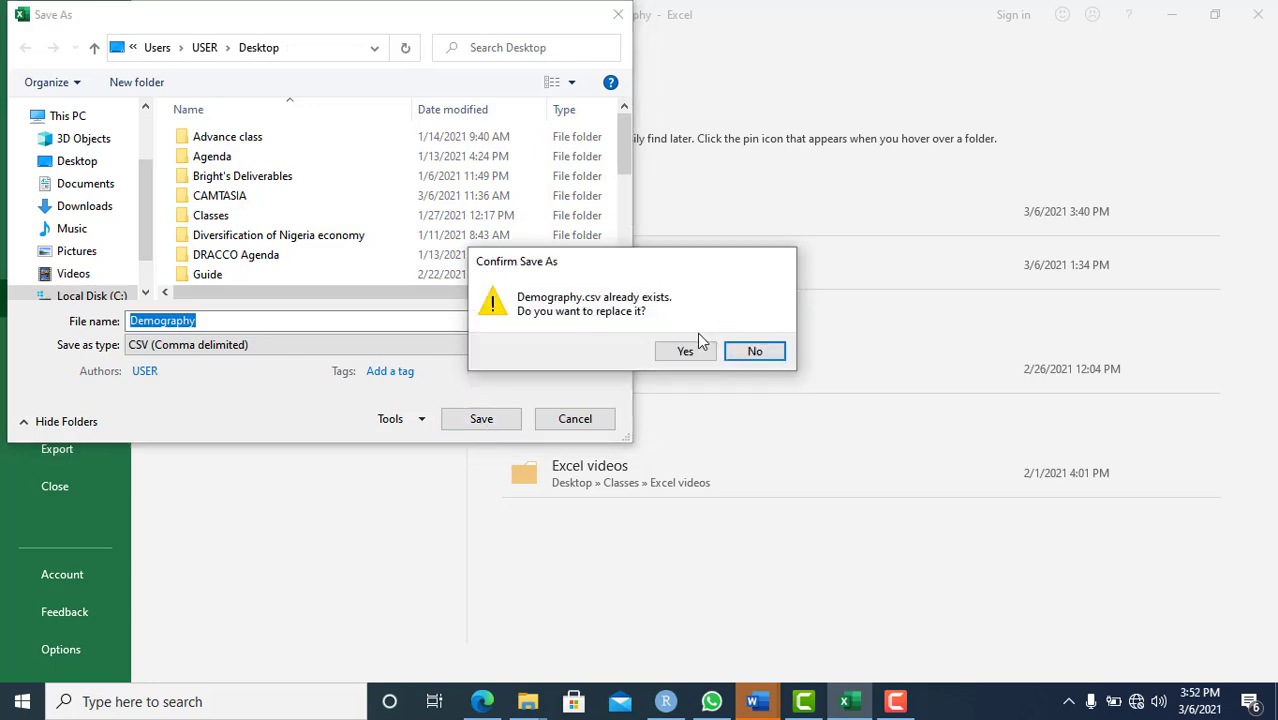
click(685, 353)
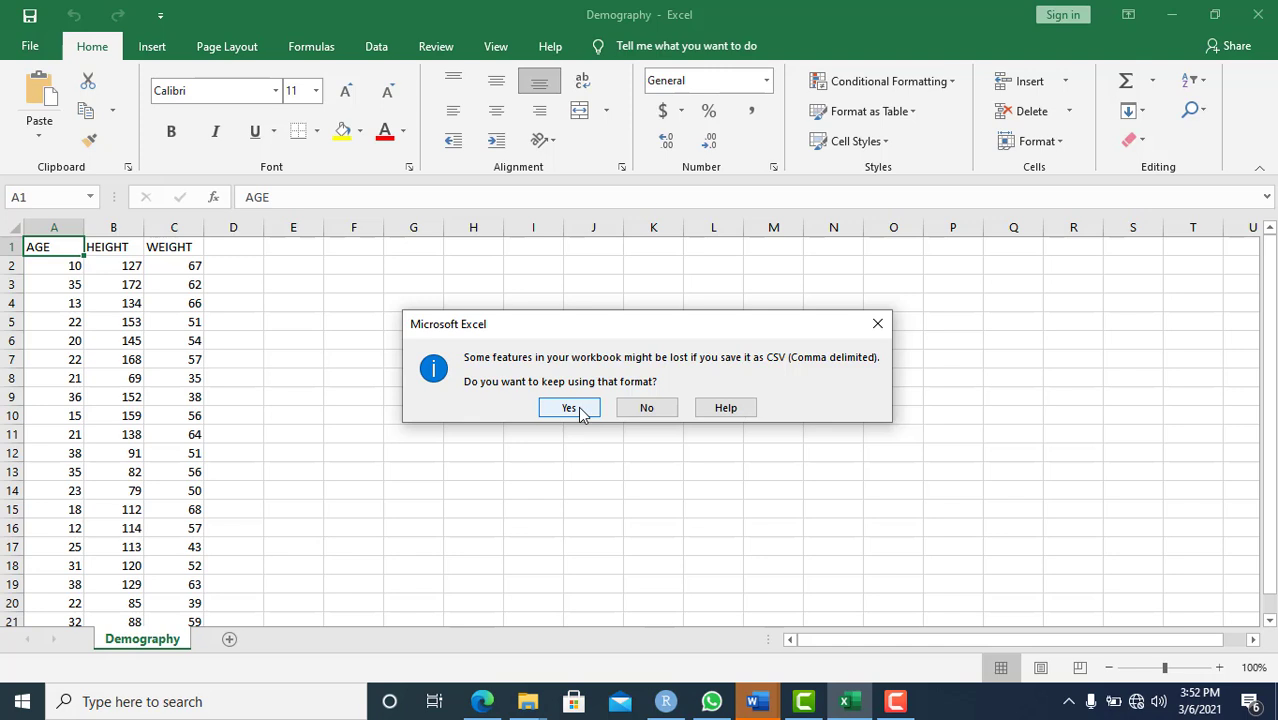
click(570, 408)
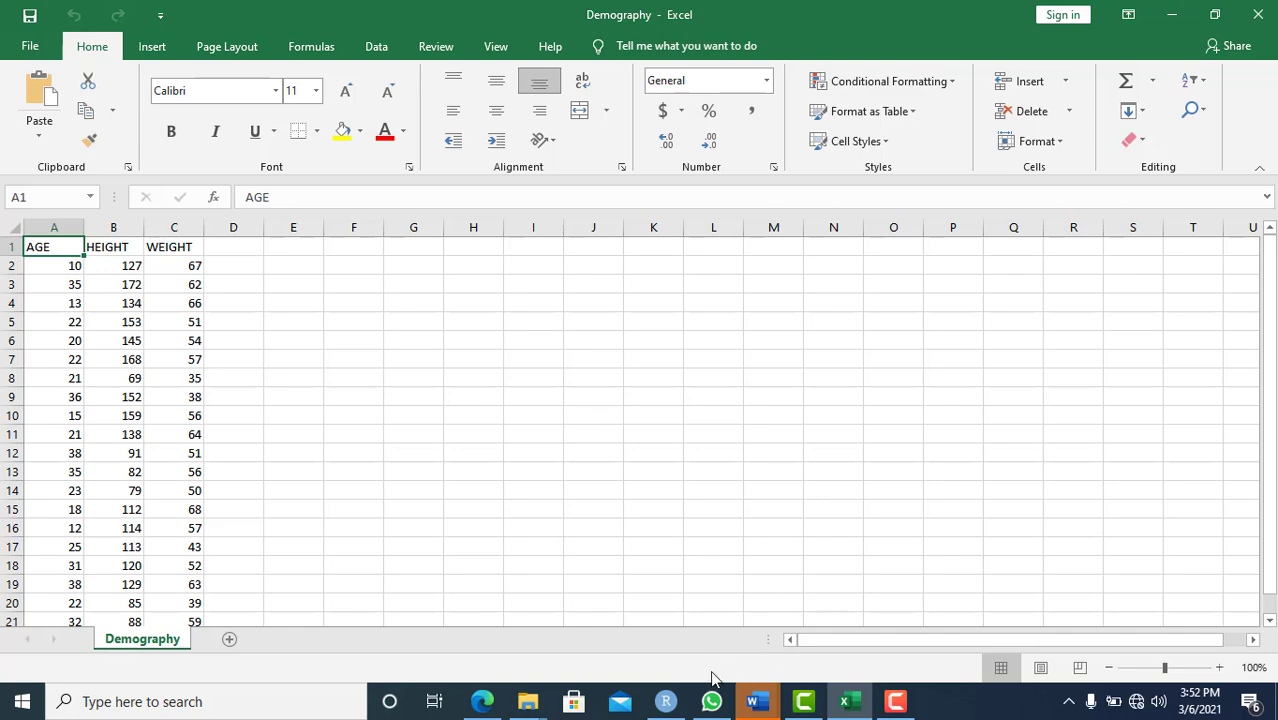
Step: Switch back to RStudio, run the script line reading Demography.csv into demo, and display the first rows with head(demo)
click(665, 701)
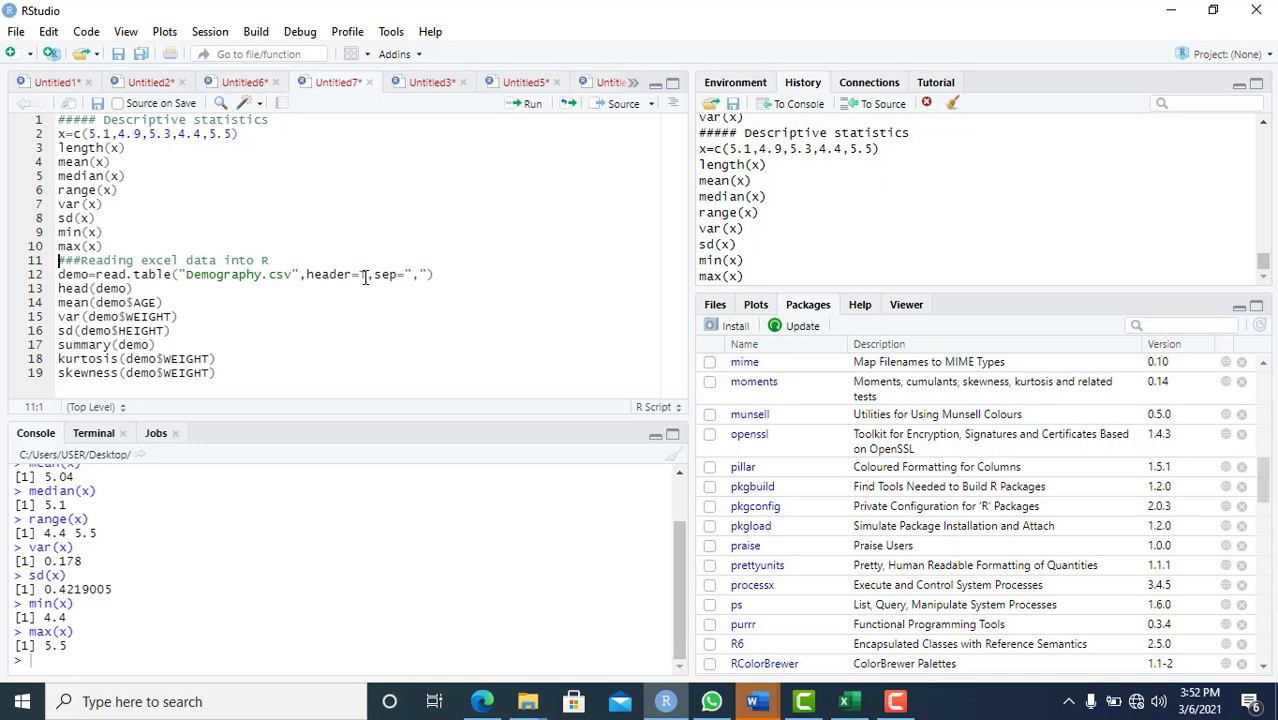
click(421, 274)
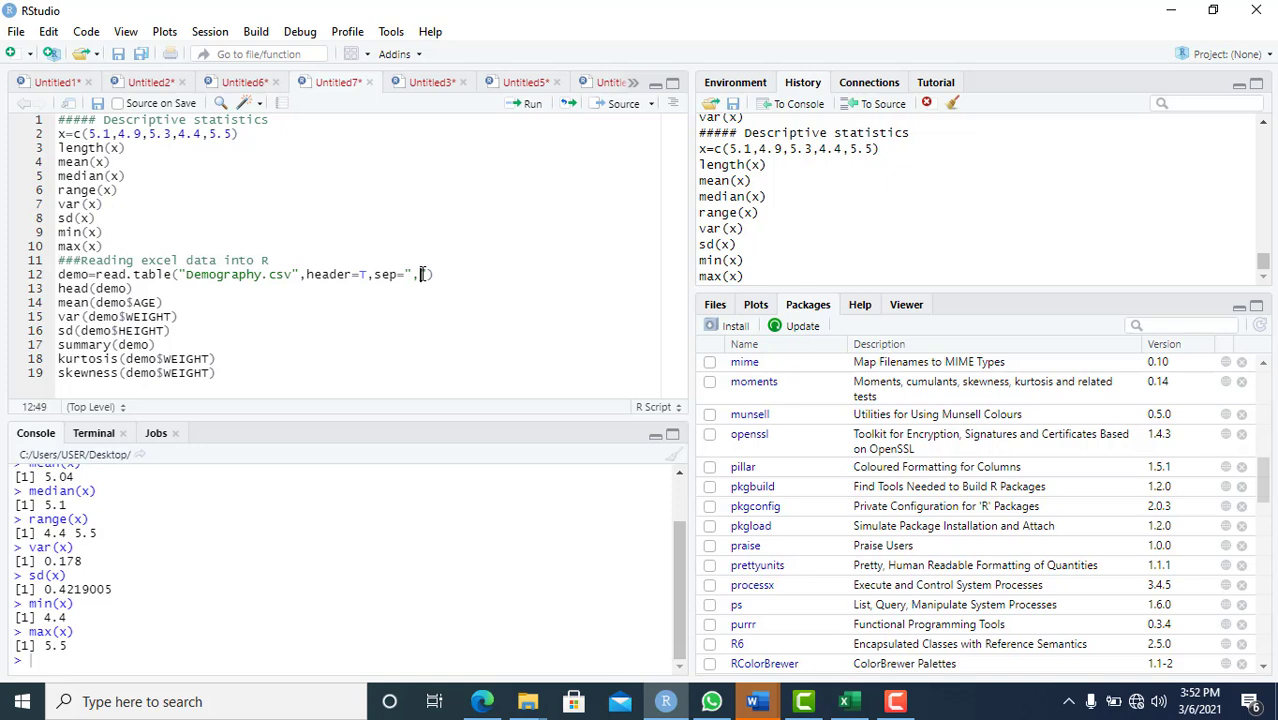
click(532, 105)
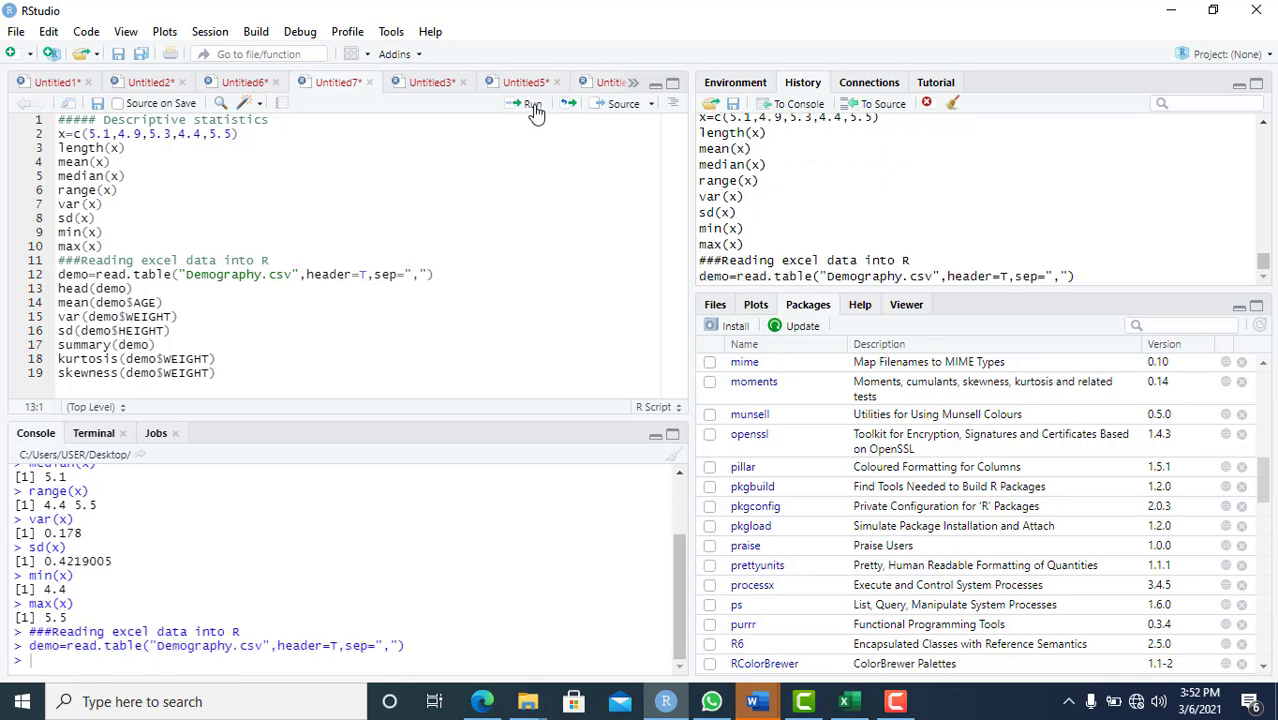
click(533, 105)
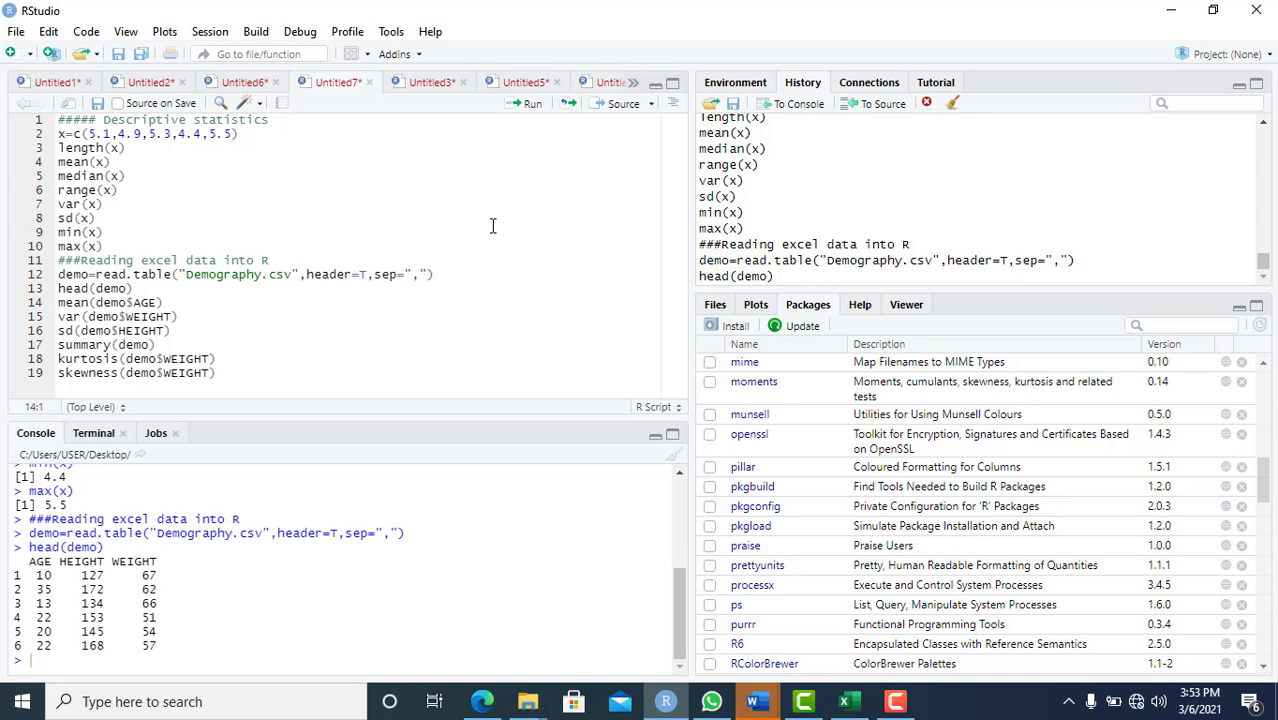
Step: Run the script lines for the mean of AGE, variance of WEIGHT, standard deviation of HEIGHT, and summary of demo
click(530, 108)
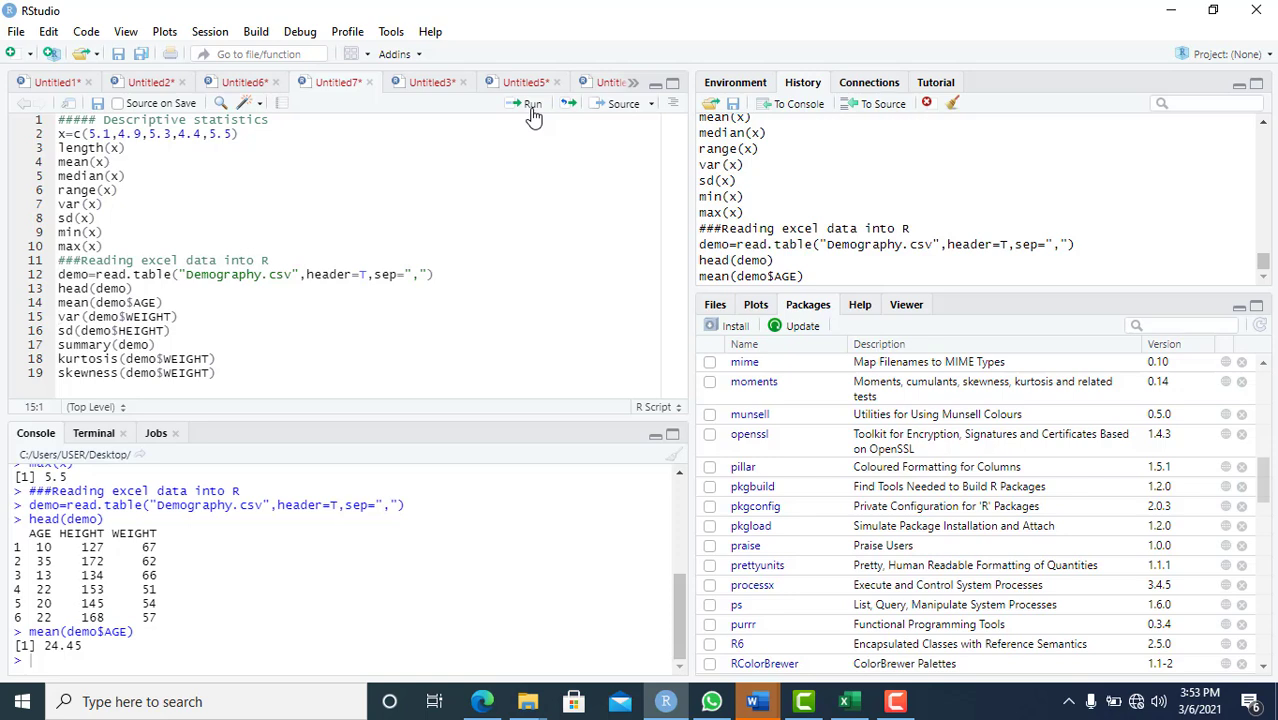
click(532, 108)
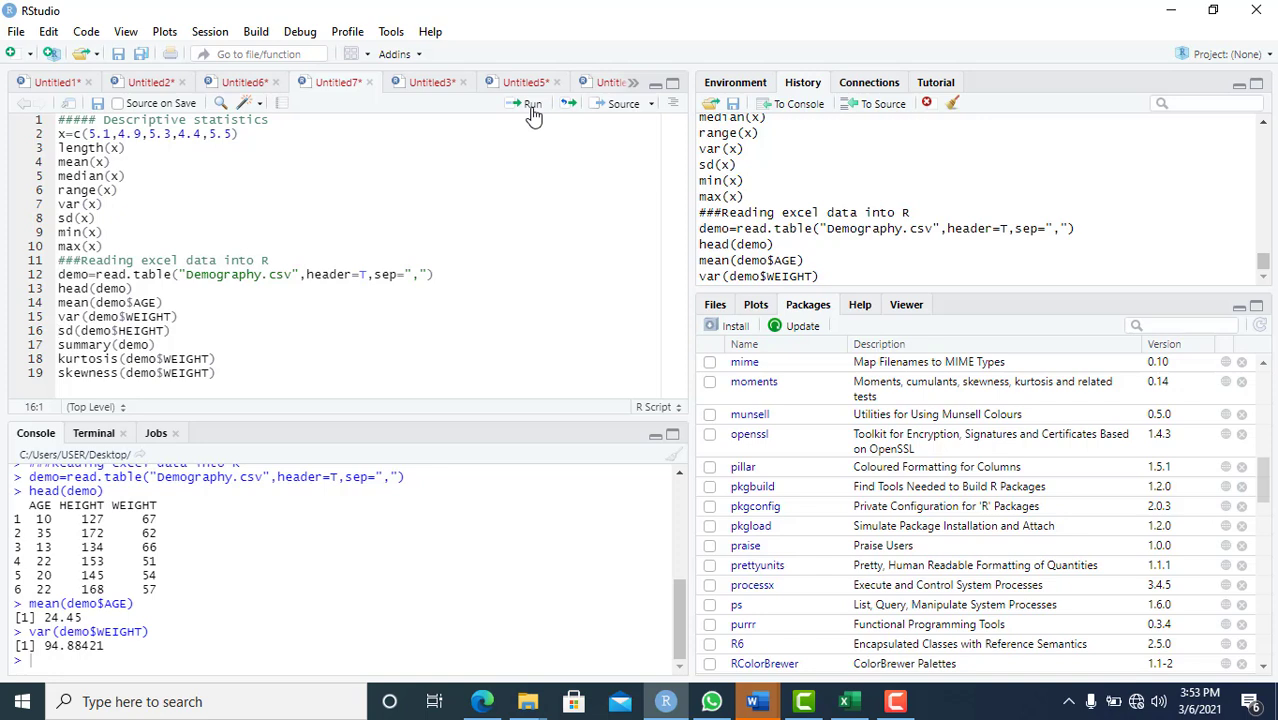
click(531, 104)
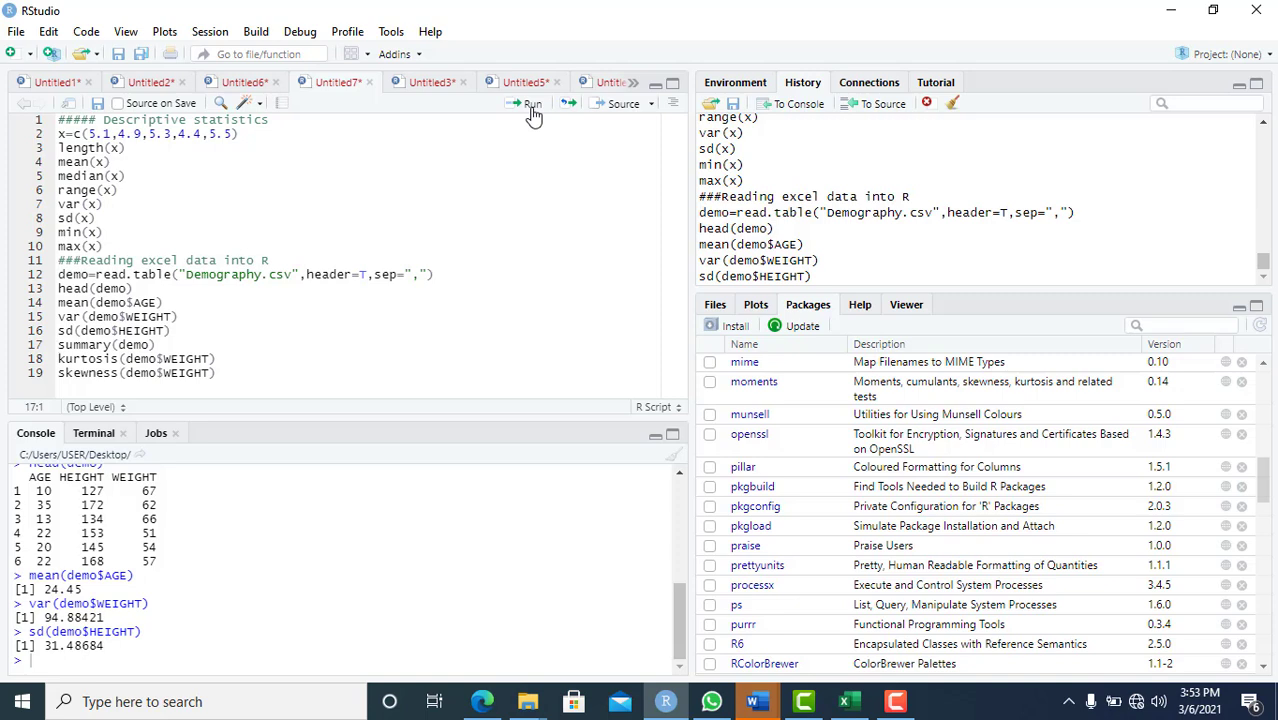
click(531, 104)
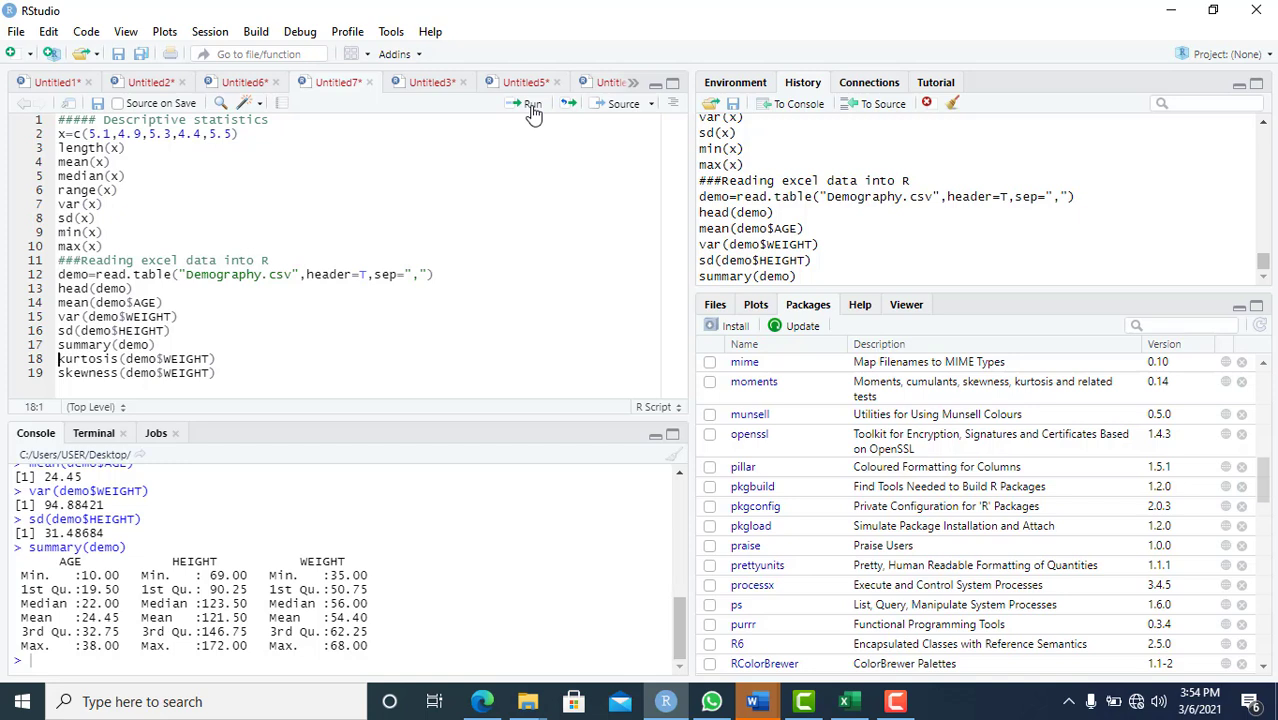
Step: Try the kurtosis line, load the moments package, and run the kurtosis and skewness lines for demo$WEIGHT
click(533, 106)
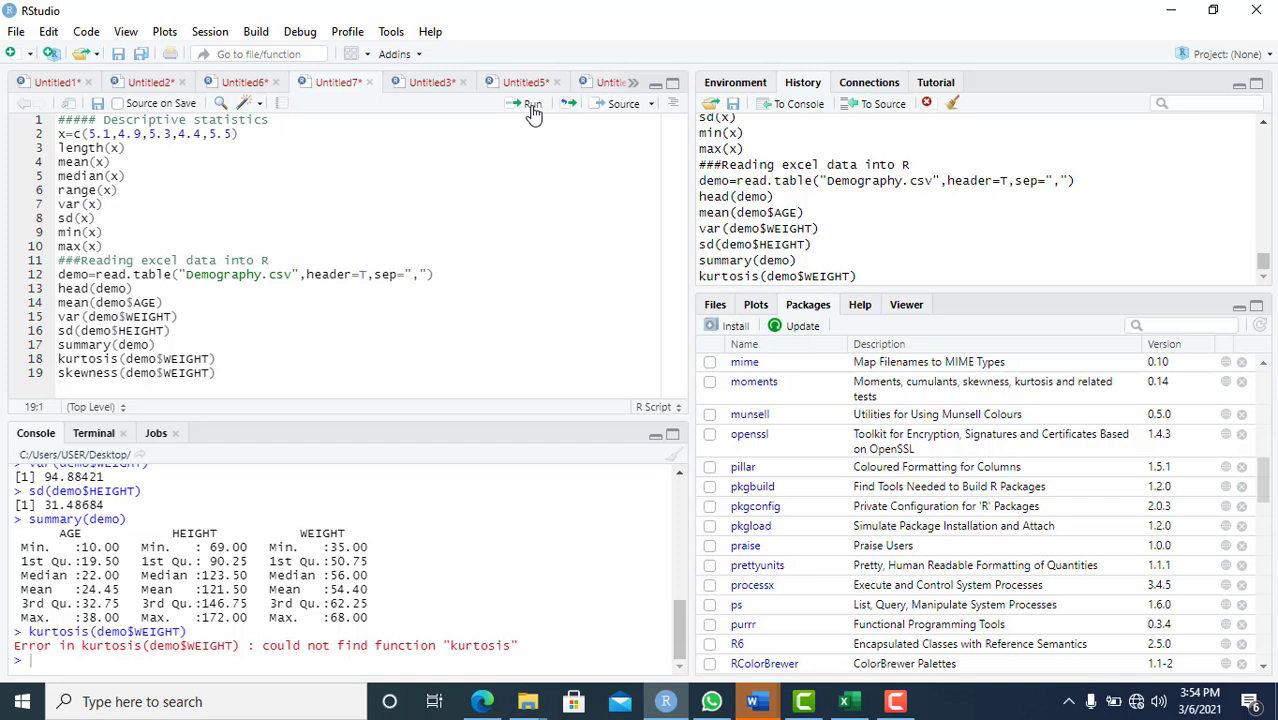
click(206, 358)
click(710, 383)
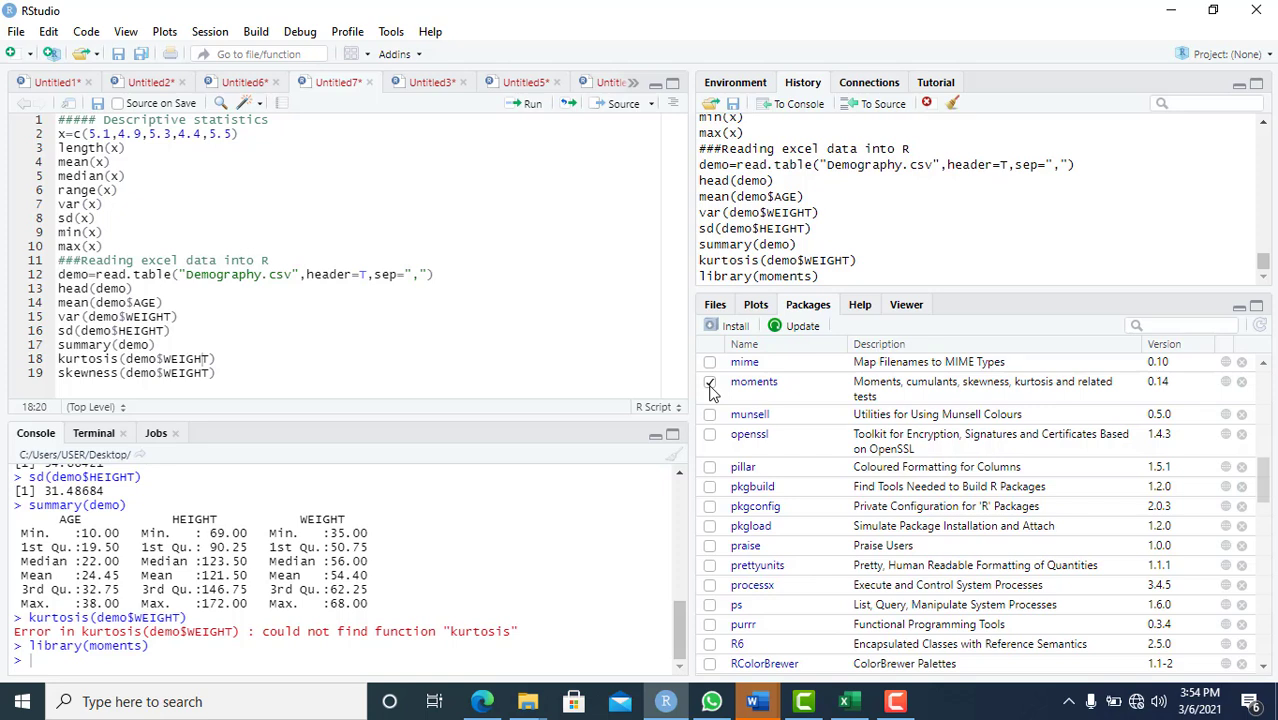
click(212, 358)
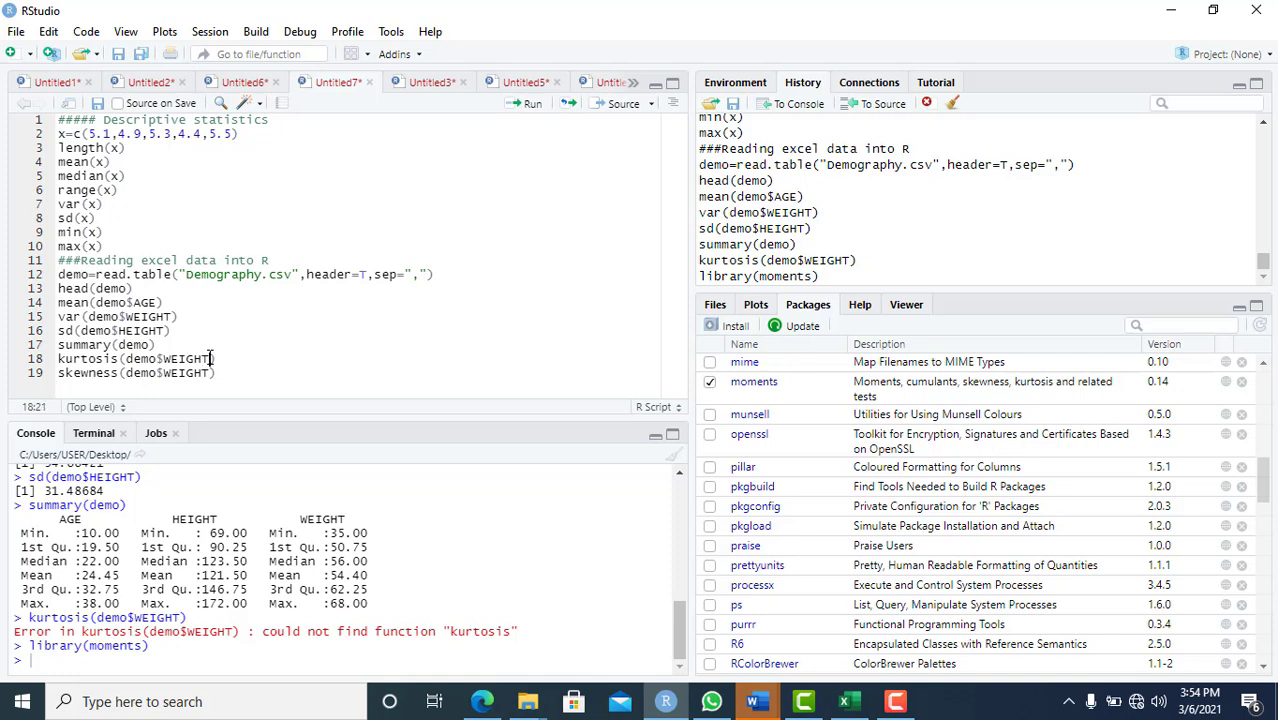
click(530, 106)
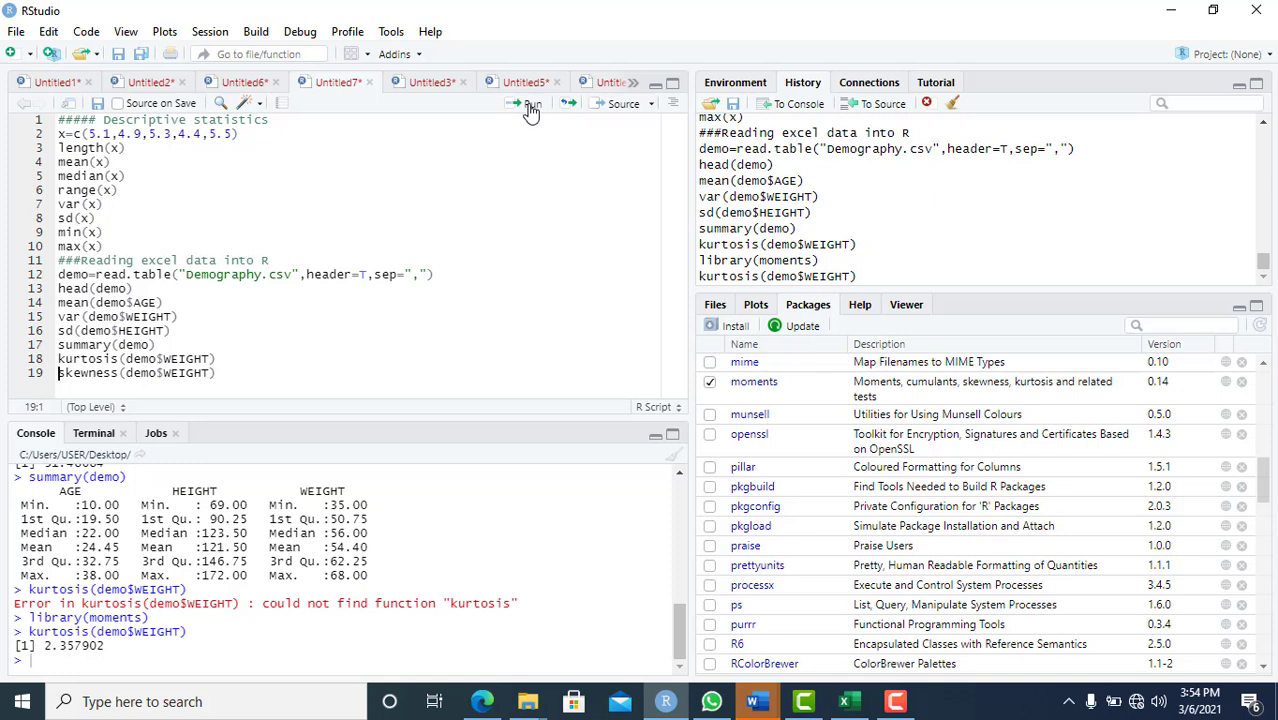
click(530, 106)
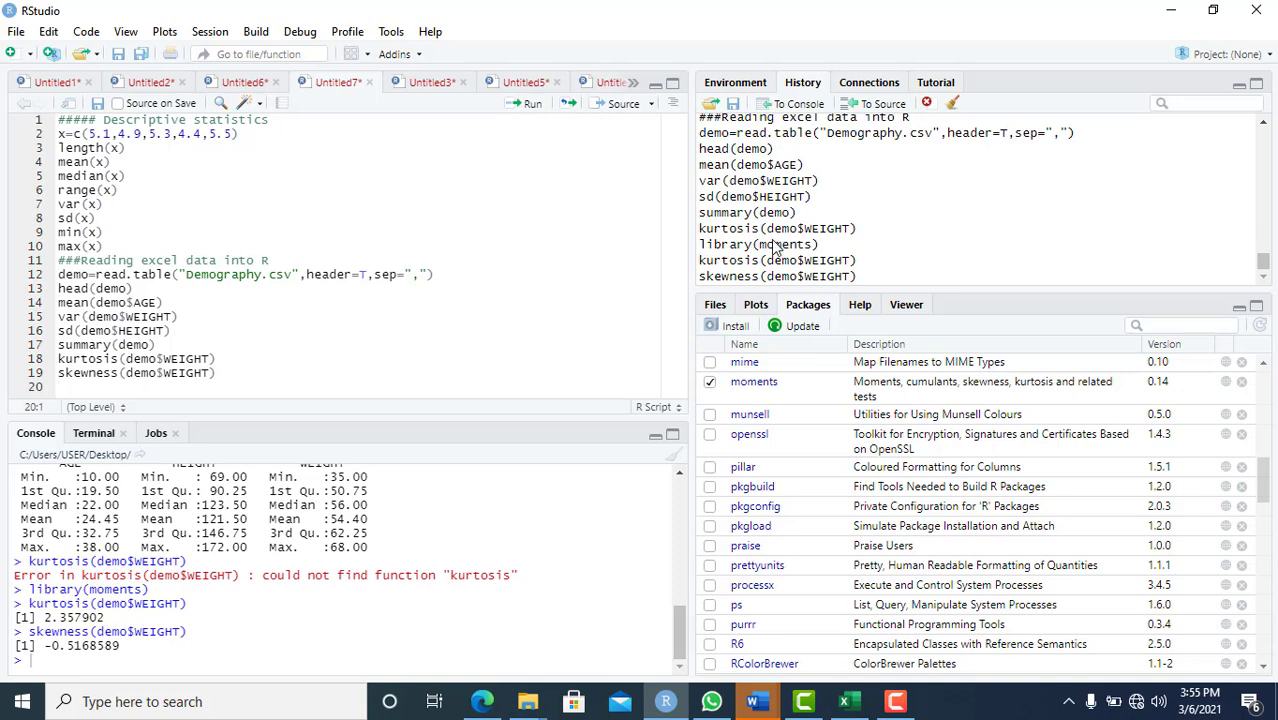
Step: Enter moments as the package to install from the CRAN repository and cancel without installing it
click(736, 328)
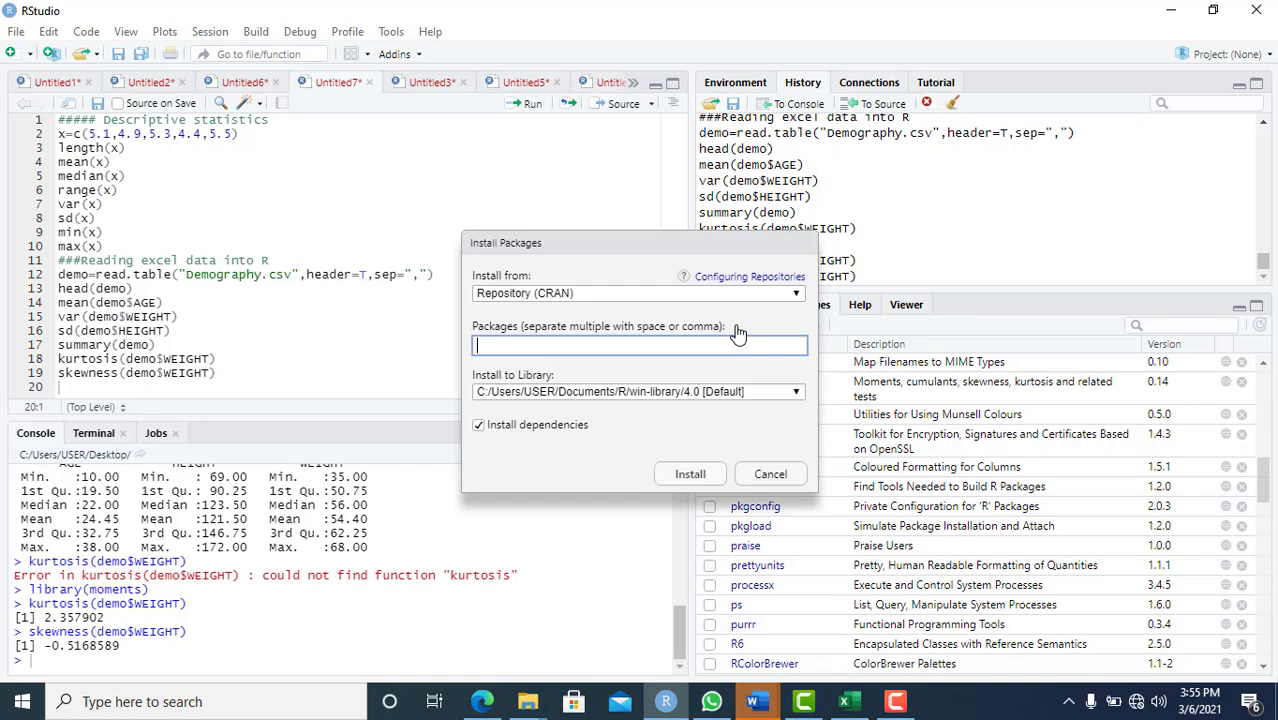
text(mom)
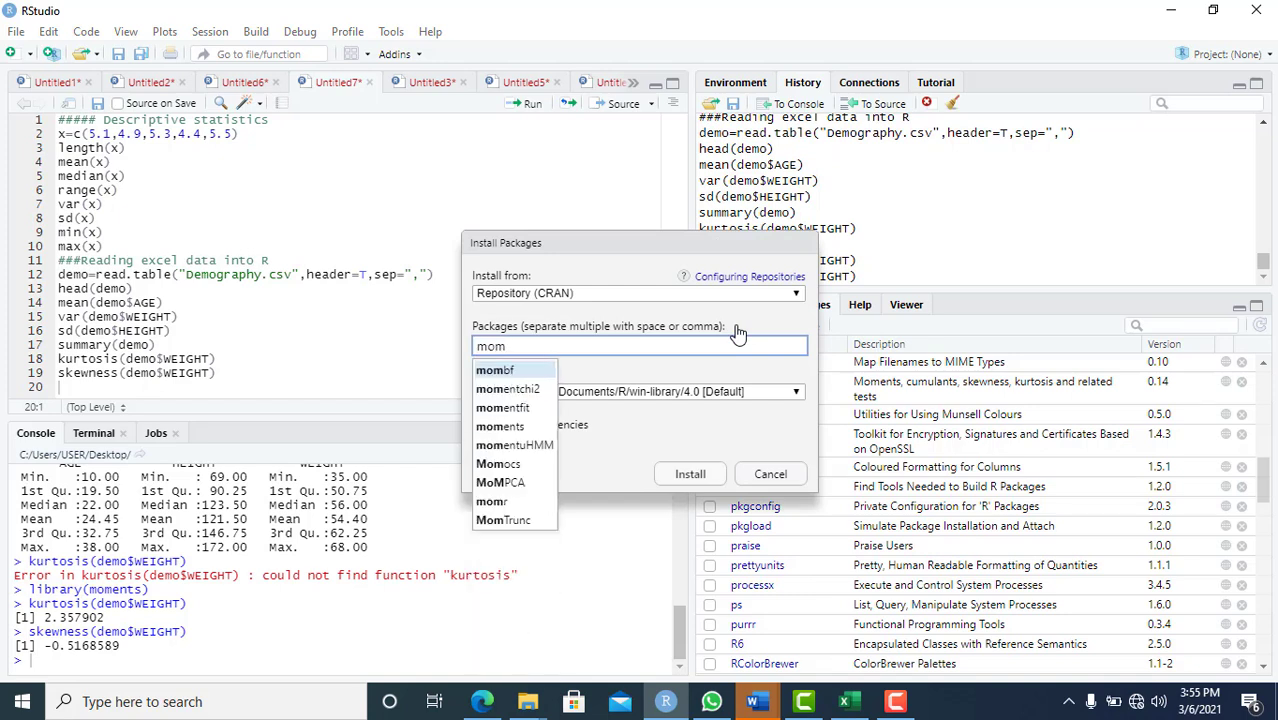
text(enr)
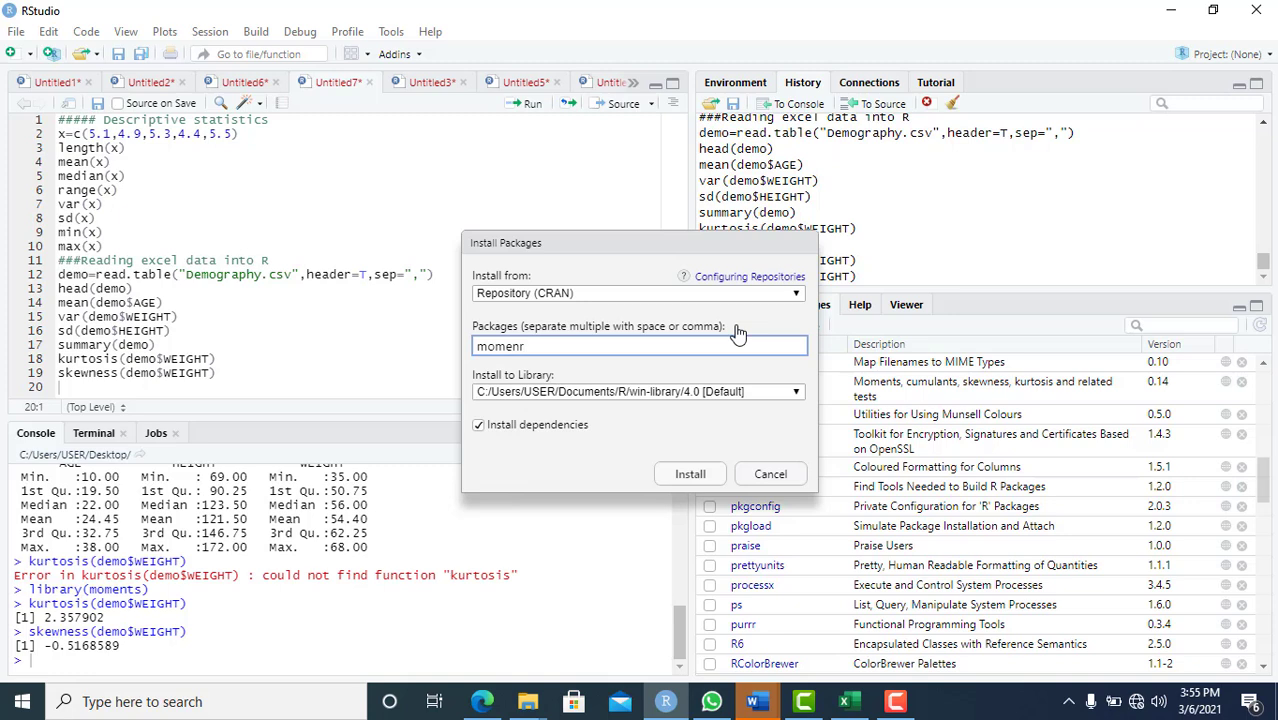
key(BackSpace)
text(ts)
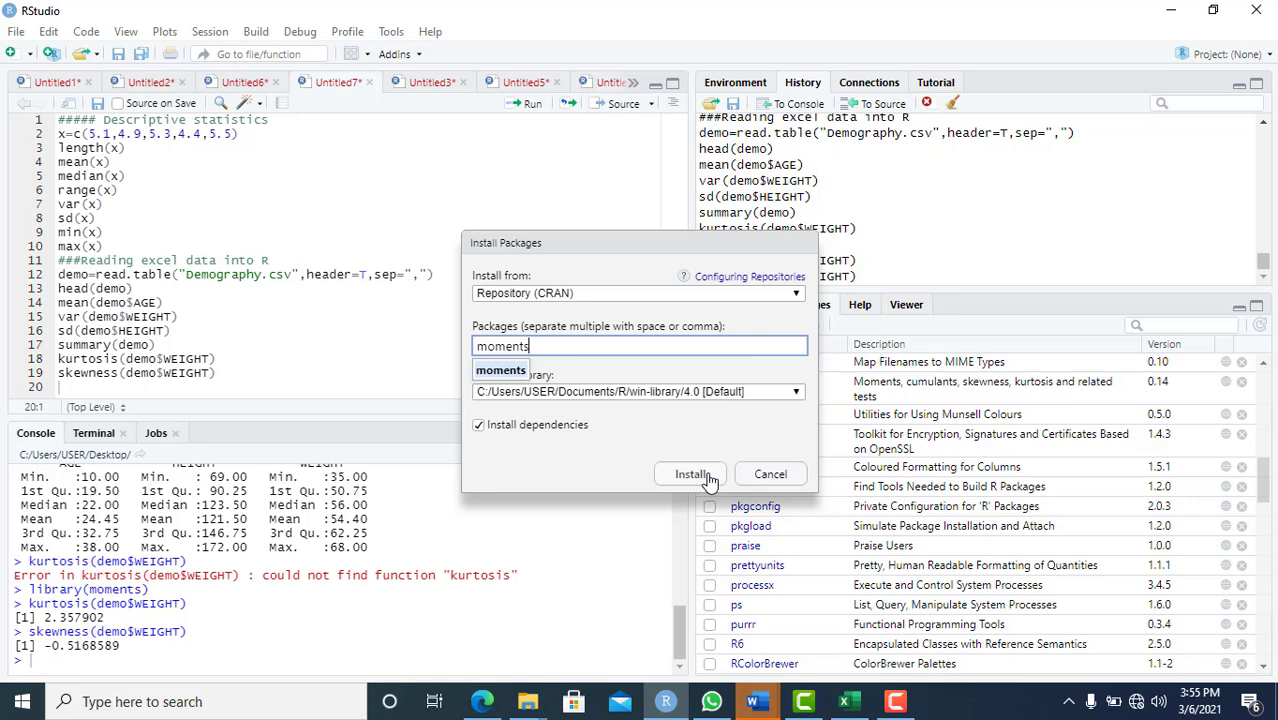
click(765, 476)
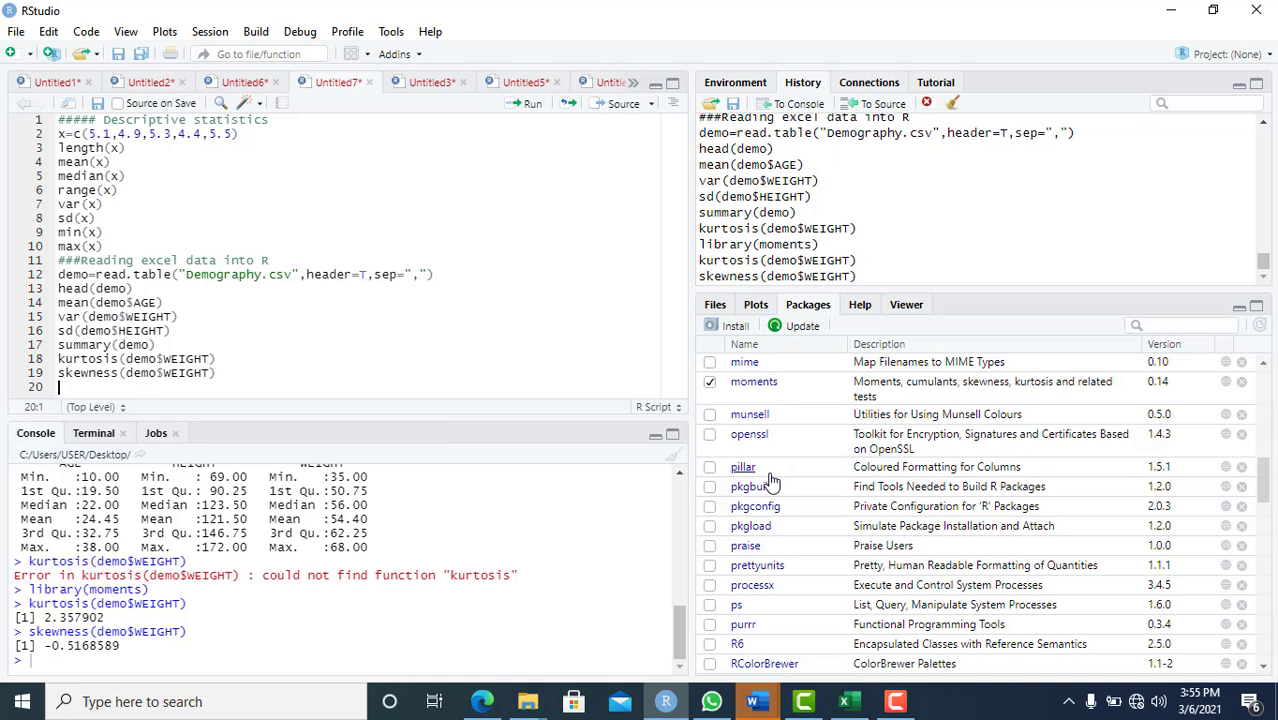
click(895, 701)
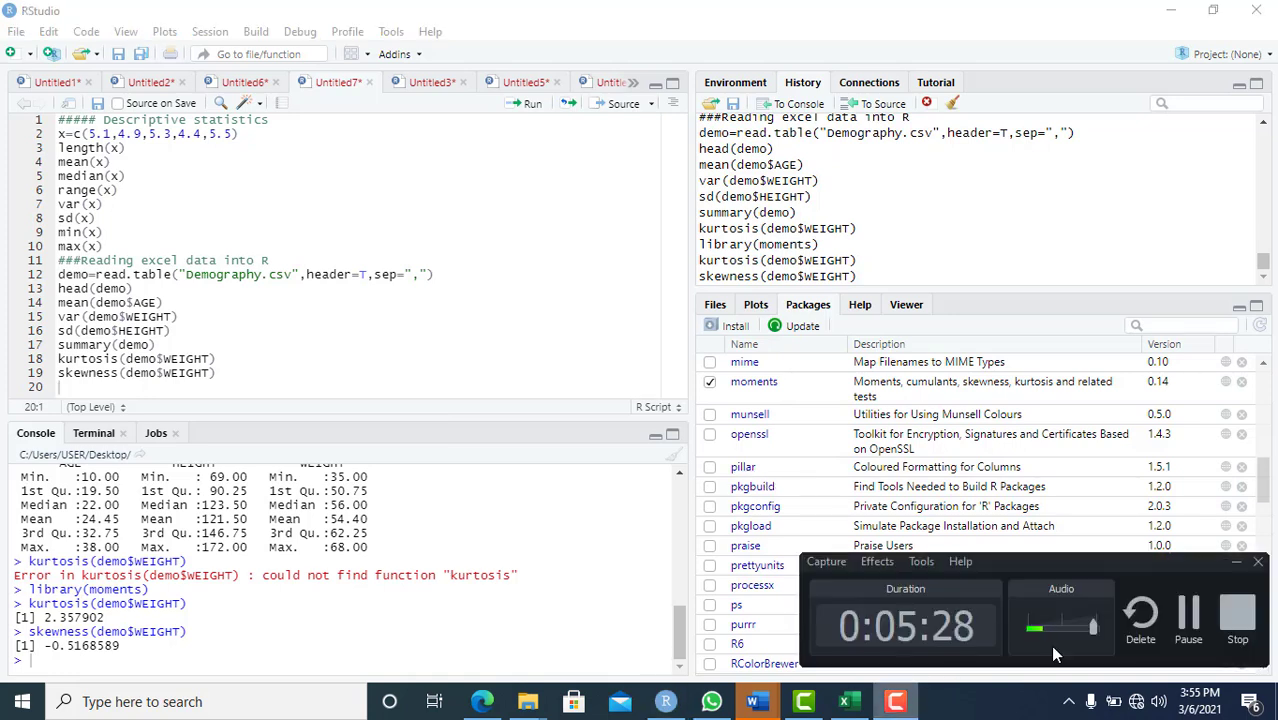